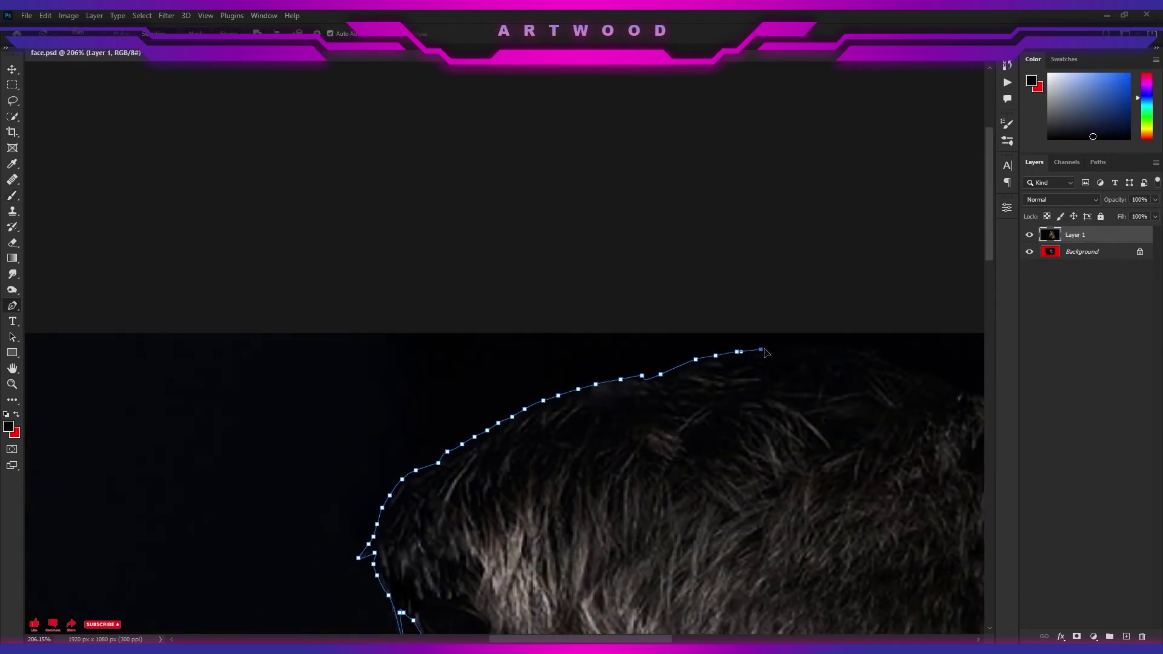
Continue the Pen path around the man, looping below the canvas and up along the neck to the underside of the beard
left_click(787, 557)
scroll(787, 562, "down", 5)
left_click(664, 571)
left_click(563, 333)
left_click(587, 472)
left_click(628, 394)
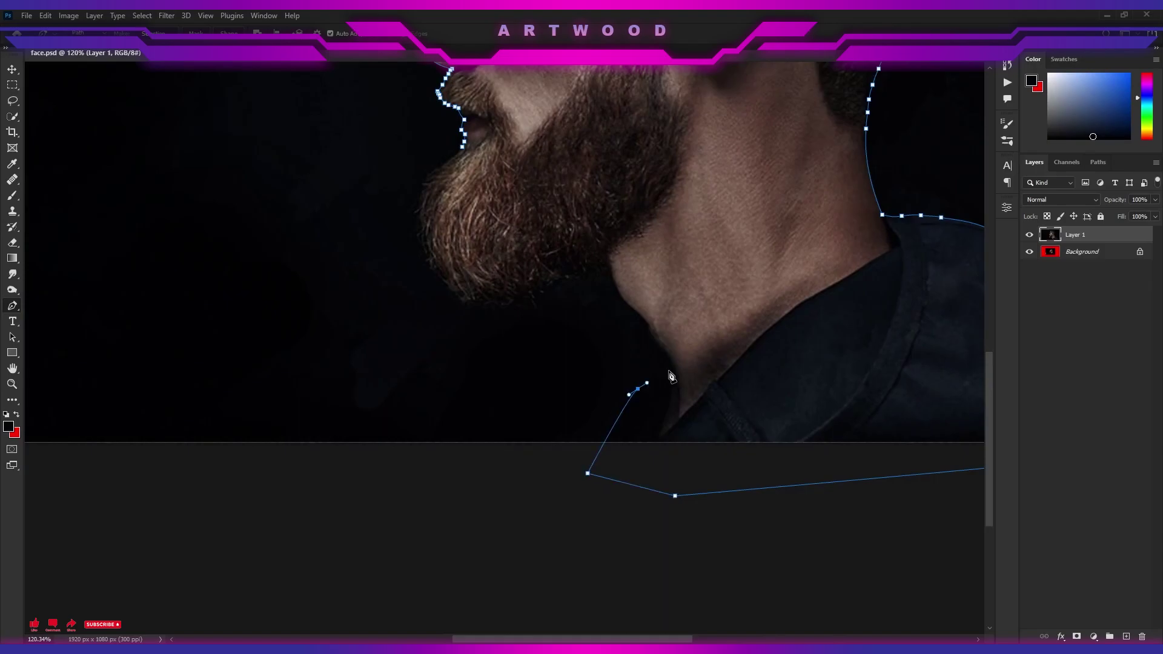
left_click(673, 363)
left_click(648, 327)
left_click_drag(606, 267, 596, 238)
scroll(598, 246, "up", 3)
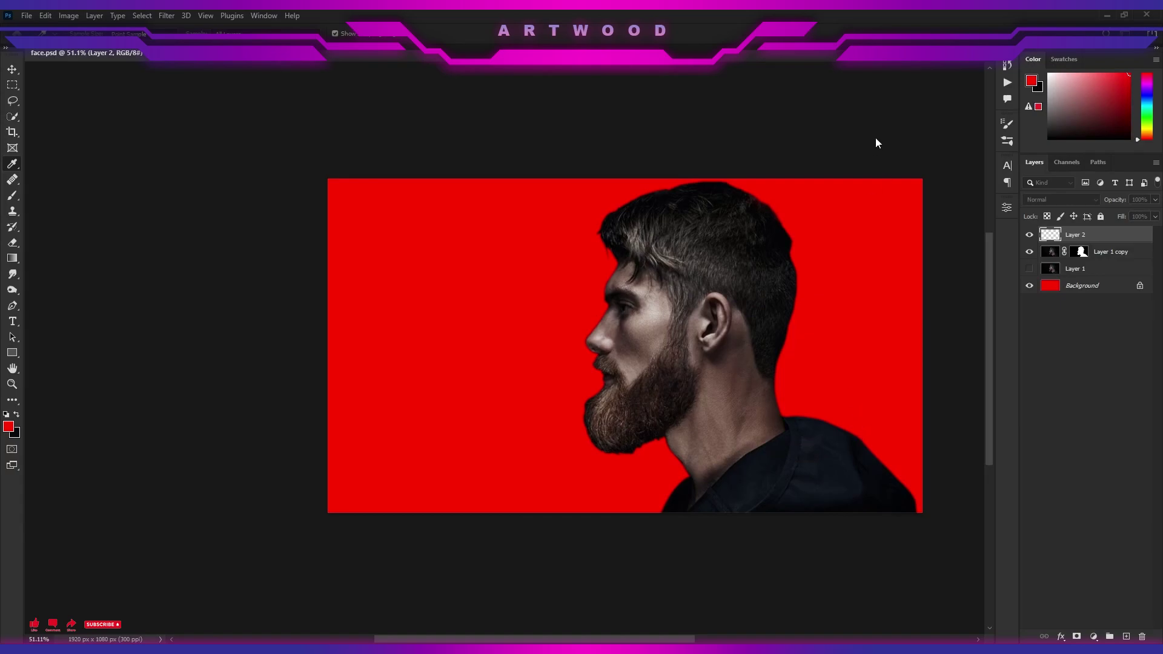
key("g")
left_click_drag(587, 356, 402, 365)
key("ctrl+z")
left_click_drag(723, 326, 366, 357)
key("ctrl+z")
Move Layer 2 beneath Layer 1 copy and fill it with a radial gradient spreading from the man's head towards the dark side
left_click_drag(1083, 235, 1083, 260)
left_click_drag(675, 332, 410, 364)
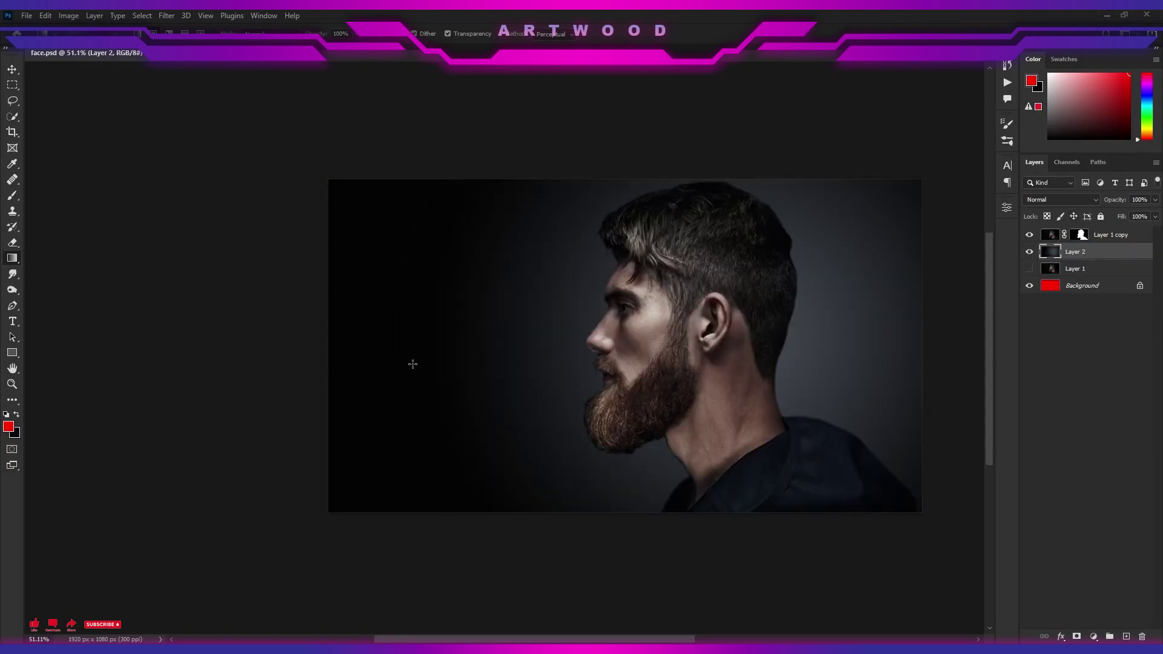
Reset the colours to black and white and darken the backdrop edge behind the man's back with a large soft brush
key("b")
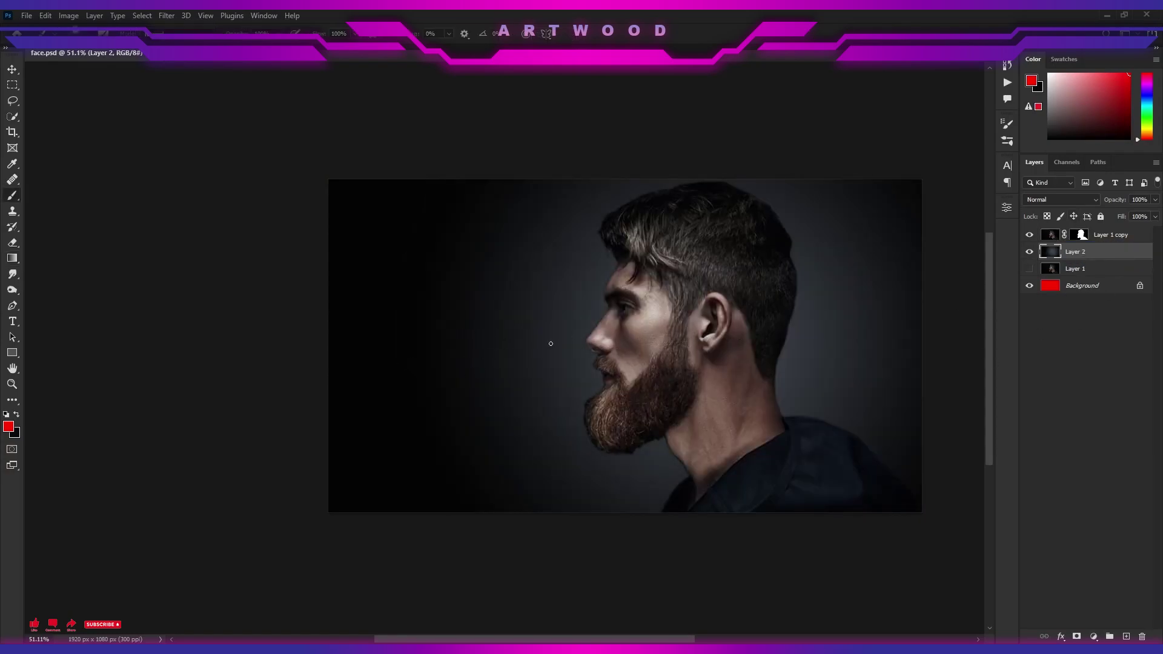
key("d")
left_click_drag(788, 267, 668, 278)
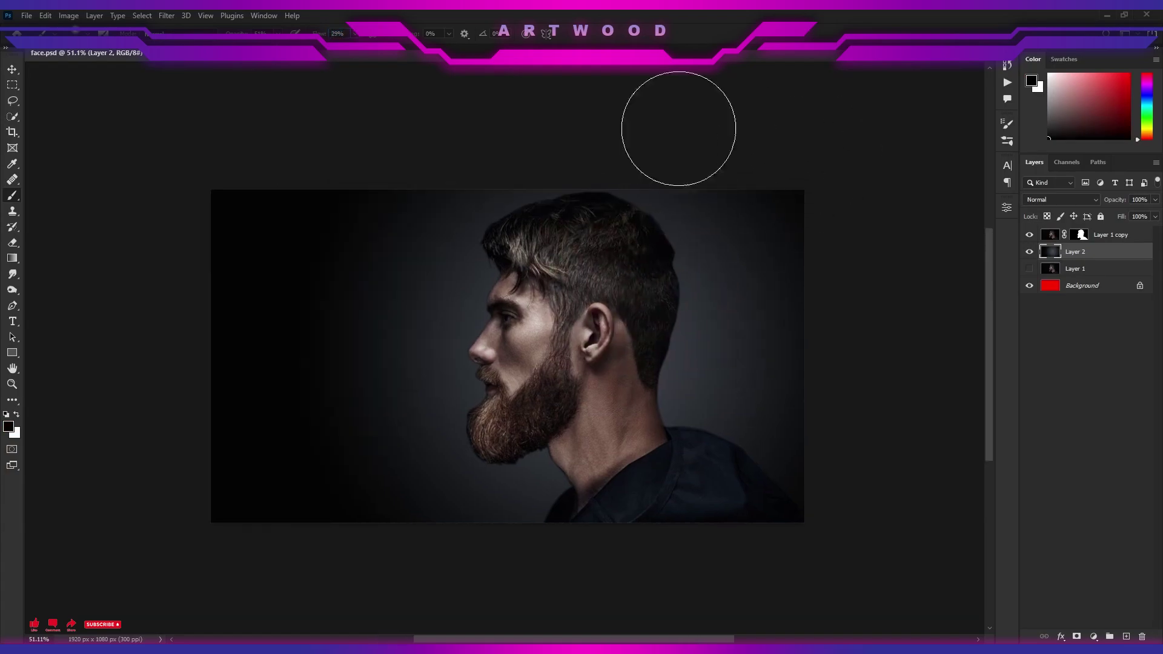
left_click_drag(880, 417, 799, 202)
left_click_drag(73, 171, 156, 169)
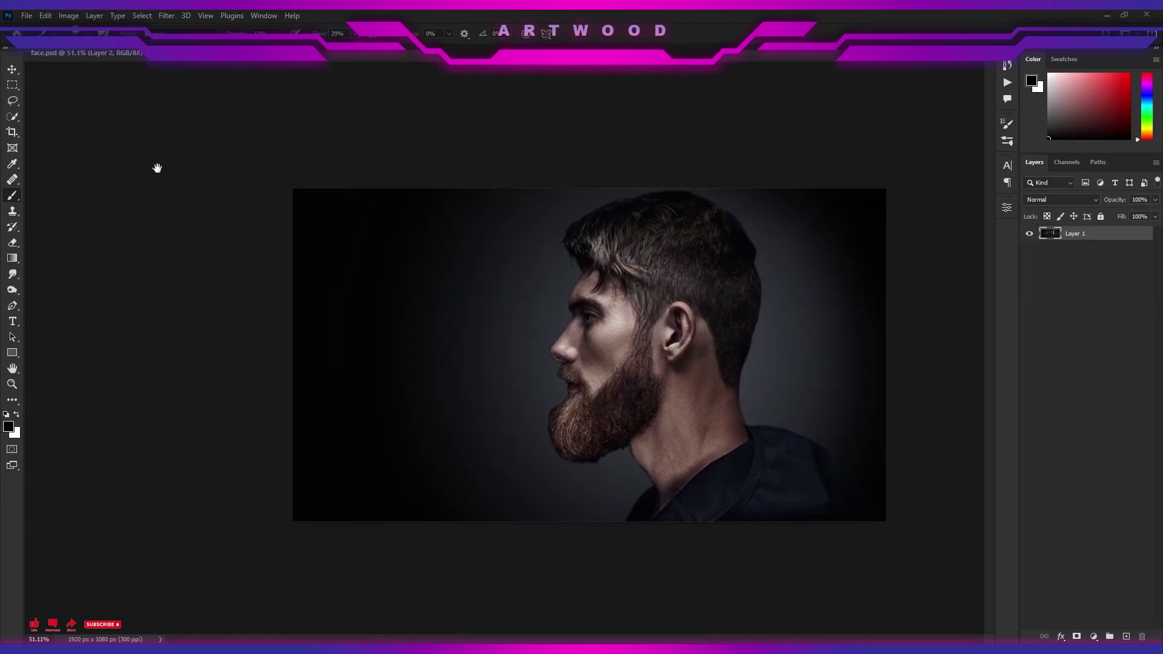
left_click_drag(480, 377, 545, 387)
left_click(662, 280, "alt")
key("bracketright")
key("bracketright")
key("bracketright")
key("bracketright")
key("bracketright")
left_click(511, 370)
key("ctrl+z")
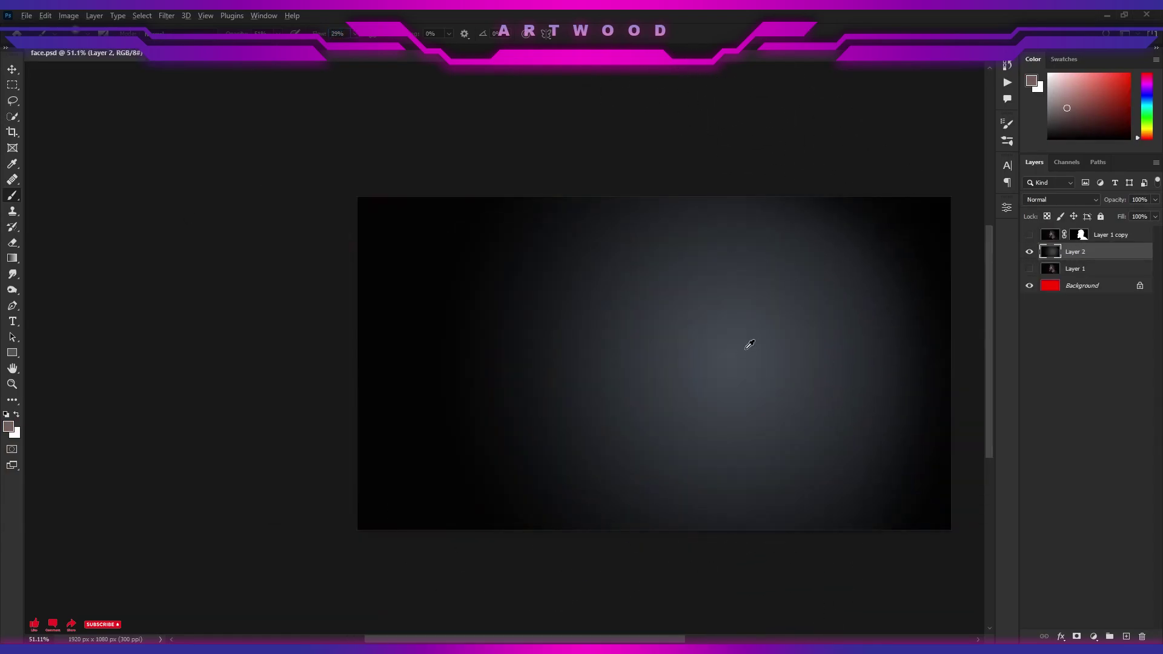
Sample the backdrop's blue-grey glow as the foreground colour for the brush
left_click(755, 346, "alt")
key("0")
key("8")
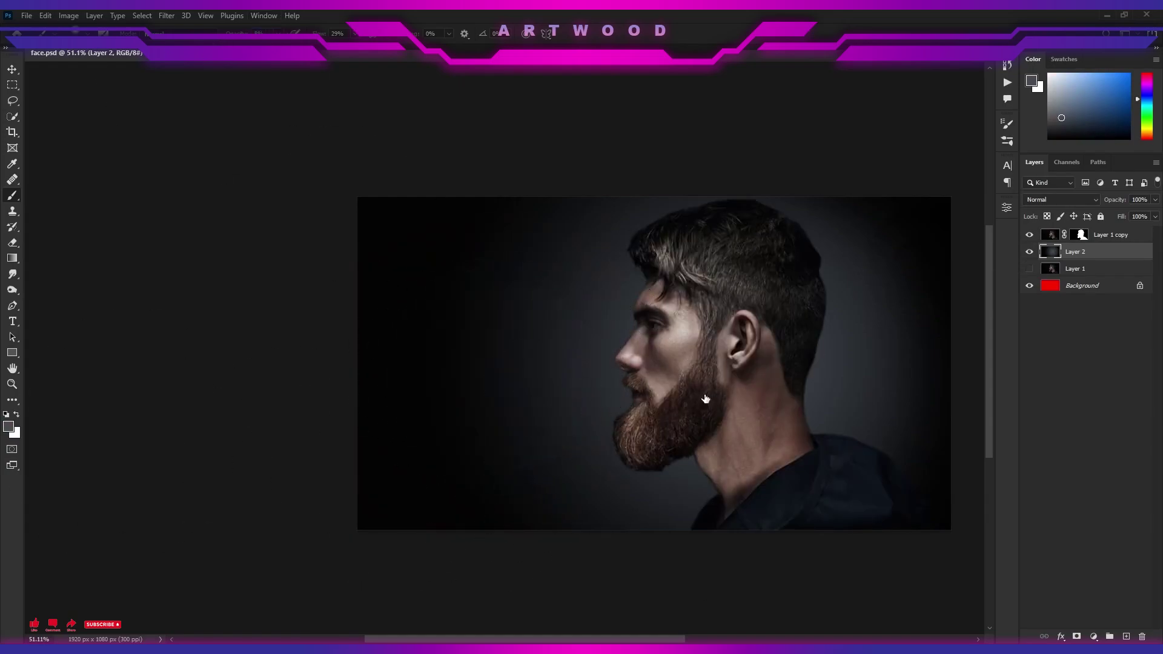
scroll(715, 464, "down", 3)
scroll(560, 390, "up", 5)
Add a grey-filled layer clipped to Layer 1 copy and set its blending mode to Overlay
left_click(1049, 238)
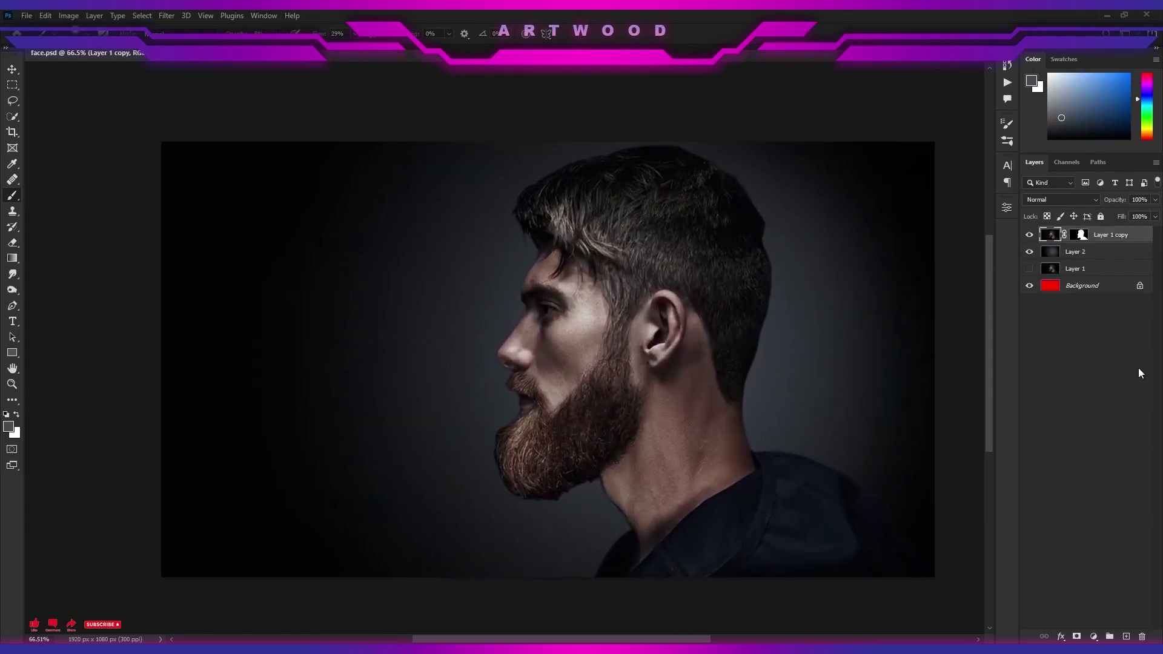
left_click(1126, 636)
left_click(1031, 80)
left_click(638, 184)
left_click(1069, 243, "alt")
left_click(1063, 200)
left_click(1054, 357)
Dodge and burn the eye area and cheek on Layer 3 to strengthen the face's light and shadow
left_click(17, 291)
scroll(560, 363, "up", 6)
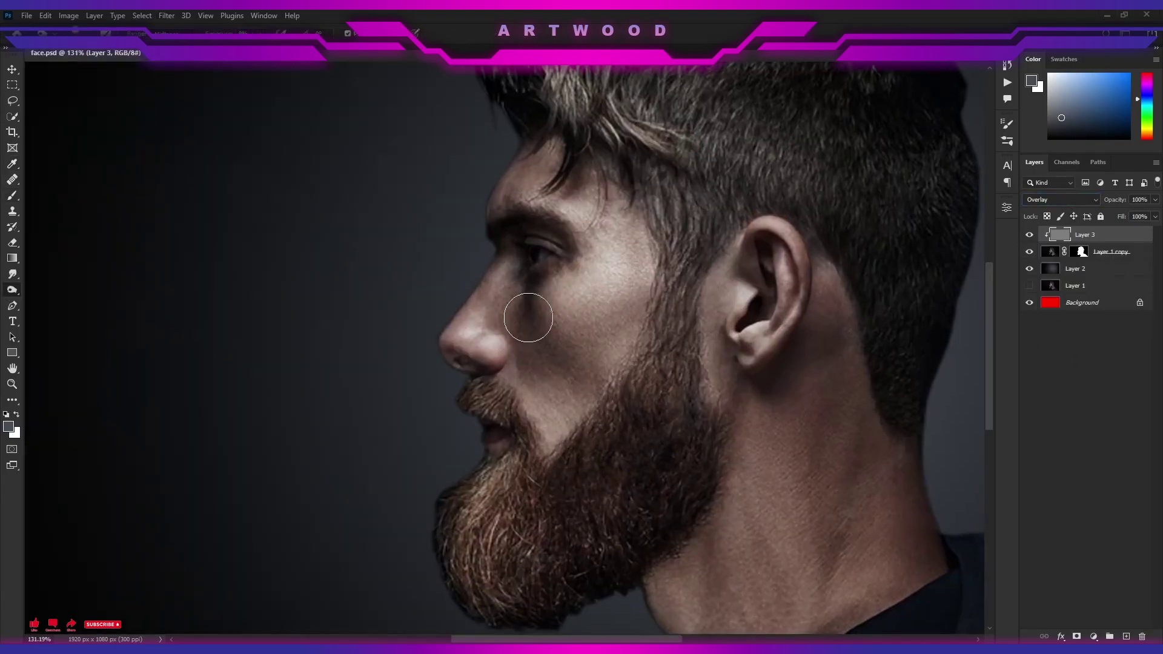
mouse_move(530, 317)
left_mouse_down()
mouse_move(512, 358)
mouse_move(566, 359)
left_mouse_up()
key("bracketright")
scroll(668, 128, "down", 2)
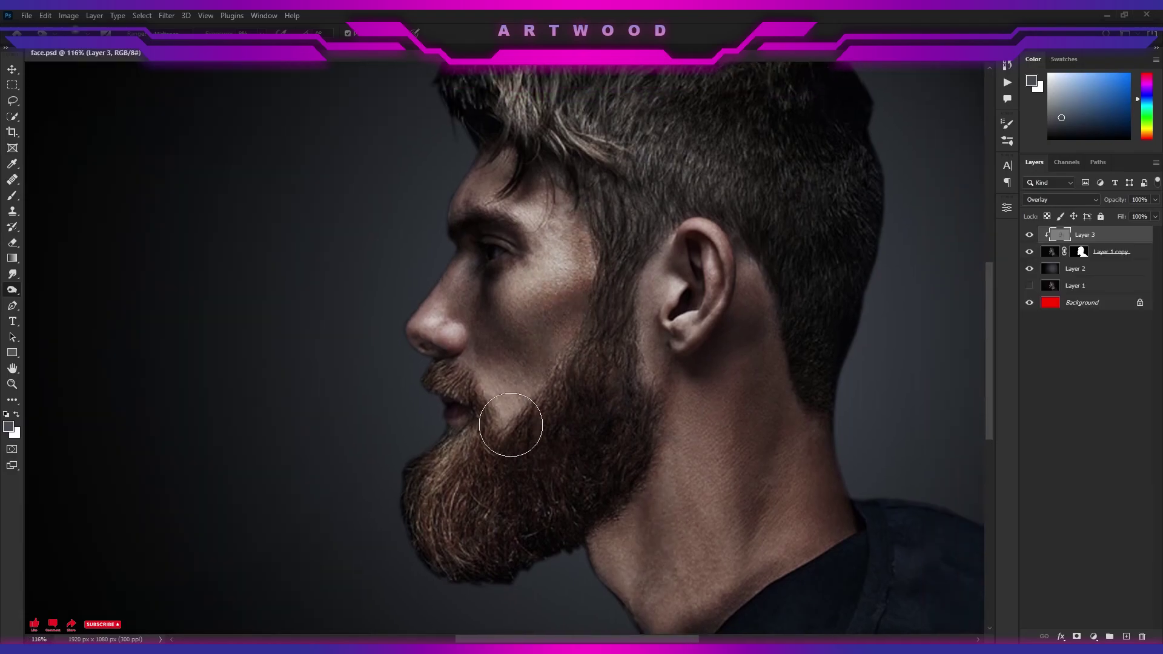
scroll(511, 442, "up", 5)
scroll(632, 213, "down", 3)
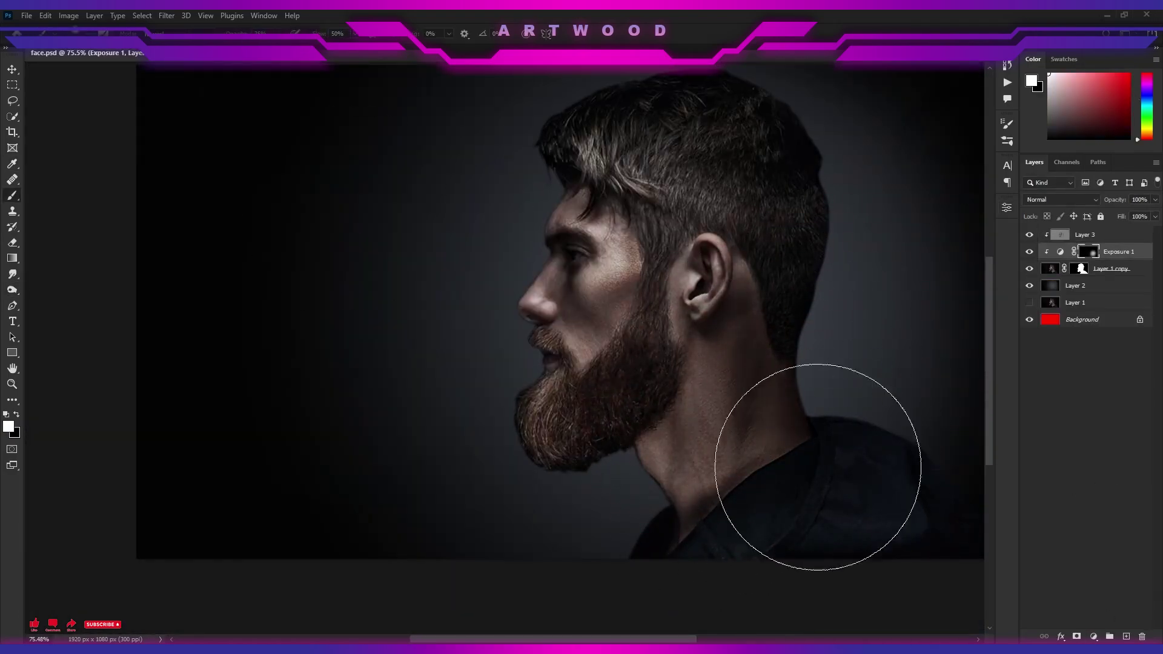
Paint white on the Exposure 1 mask to darken the neck, ear, back of the hair, beard and cheek edge
left_click_drag(715, 272, 732, 480)
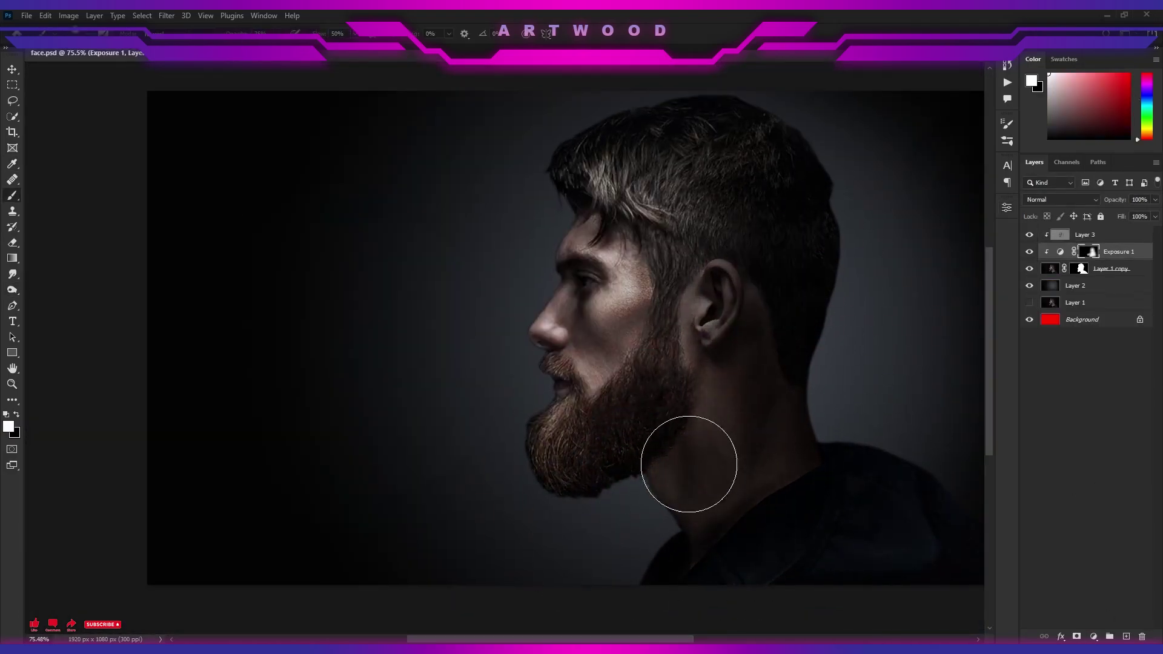
left_click_drag(687, 459, 688, 170)
left_click_drag(548, 452, 613, 391)
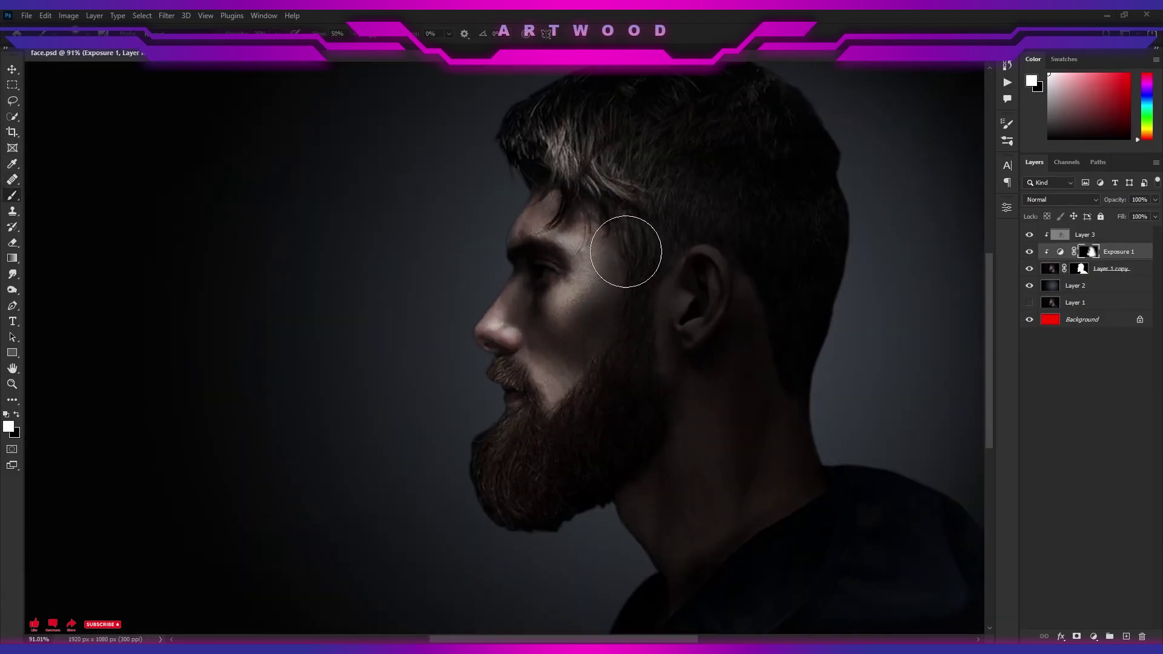
left_click_drag(623, 252, 610, 265)
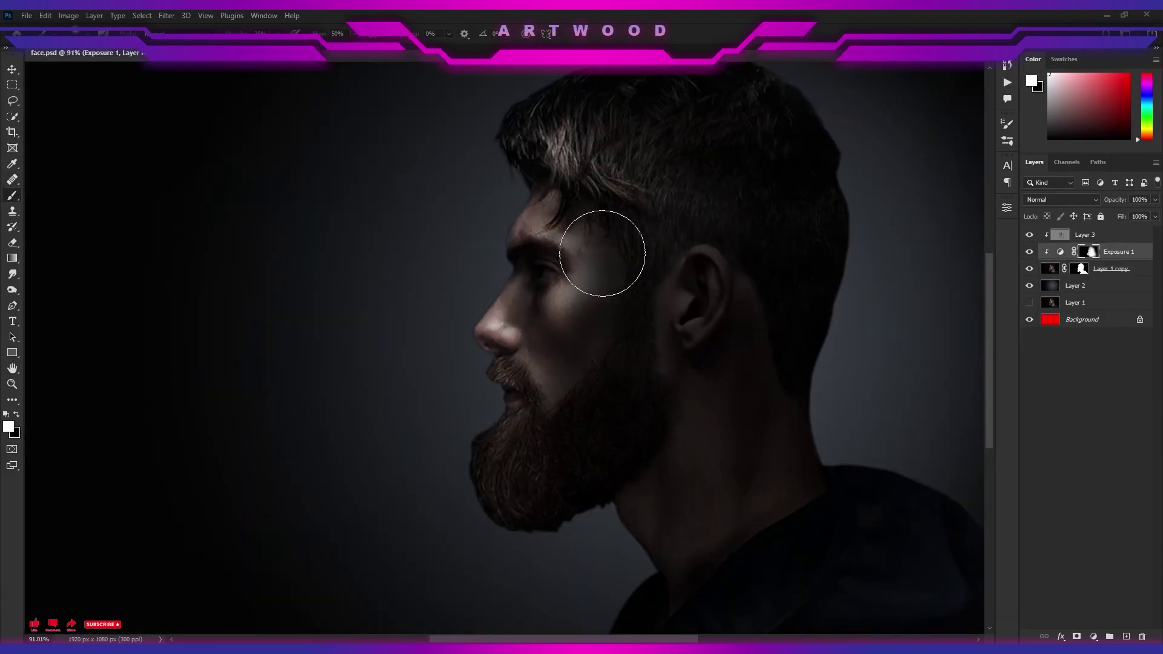
scroll(631, 376, "down", 3)
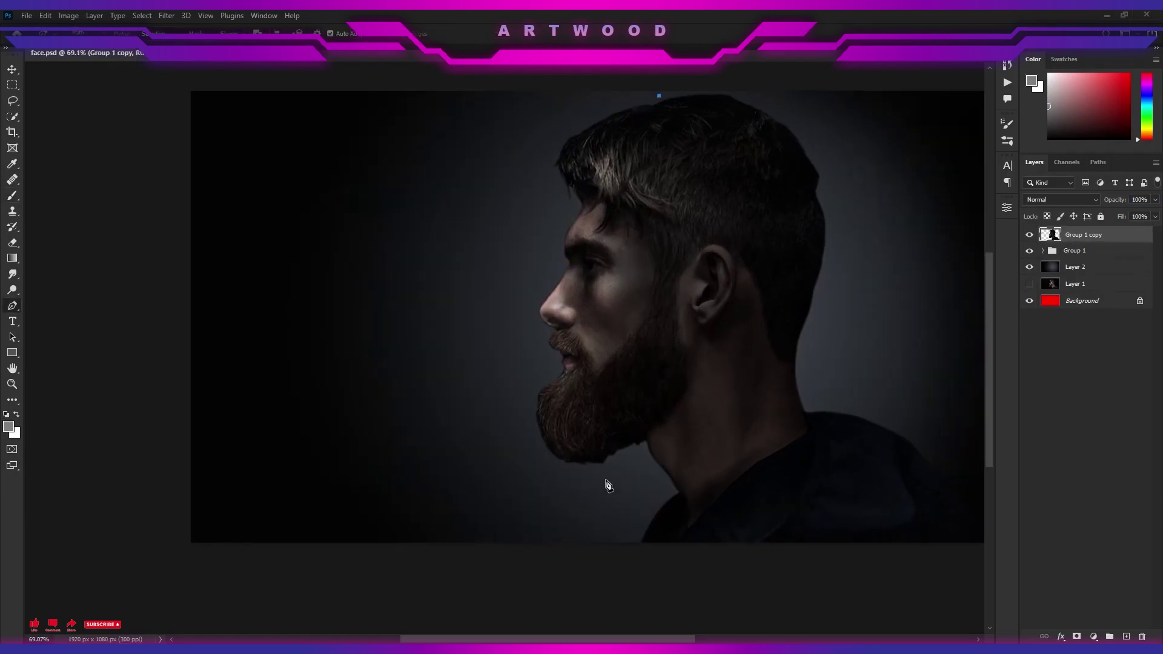
Draw a curved path through the head that encloses the face, turn it into a selection and mask Group 1 copy with it
left_click_drag(651, 295, 667, 312)
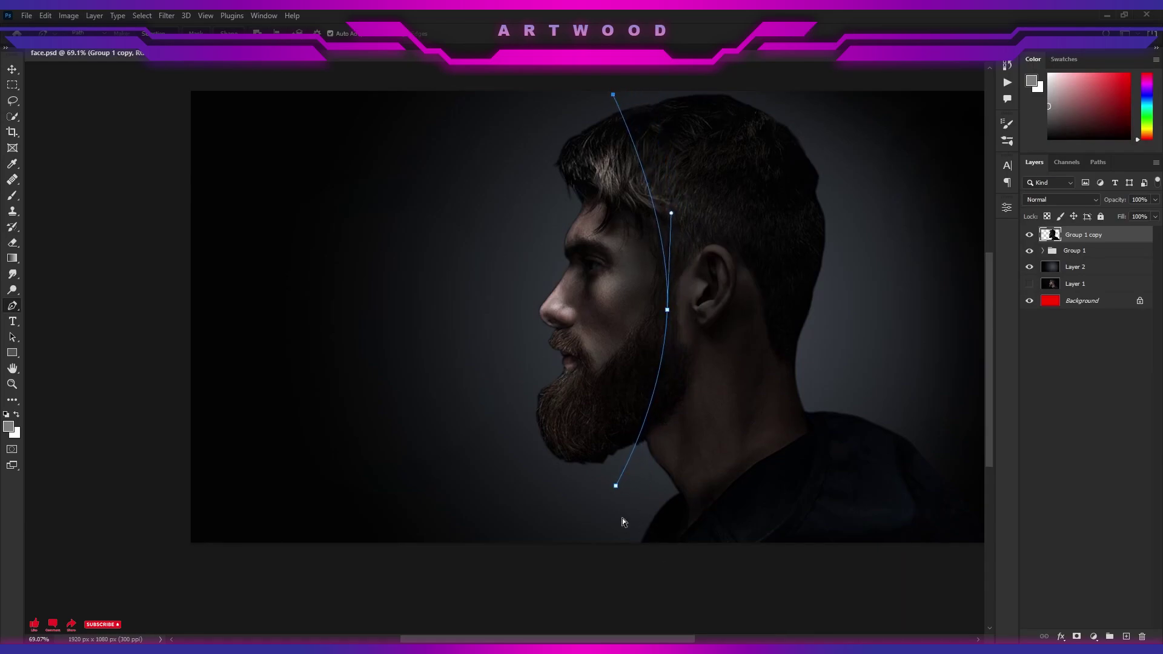
left_click(479, 498)
left_click(456, 206)
key("ctrl+Return")
left_click(1076, 636)
Hide the Background layer, keep Group 1 copy, Group 1 and Layer 2 visible, and save the document
left_click(1029, 235, "alt")
left_click(1029, 267)
left_click(1029, 250)
left_click(1050, 235)
left_click_drag(680, 308, 707, 310)
key("ctrl+s")
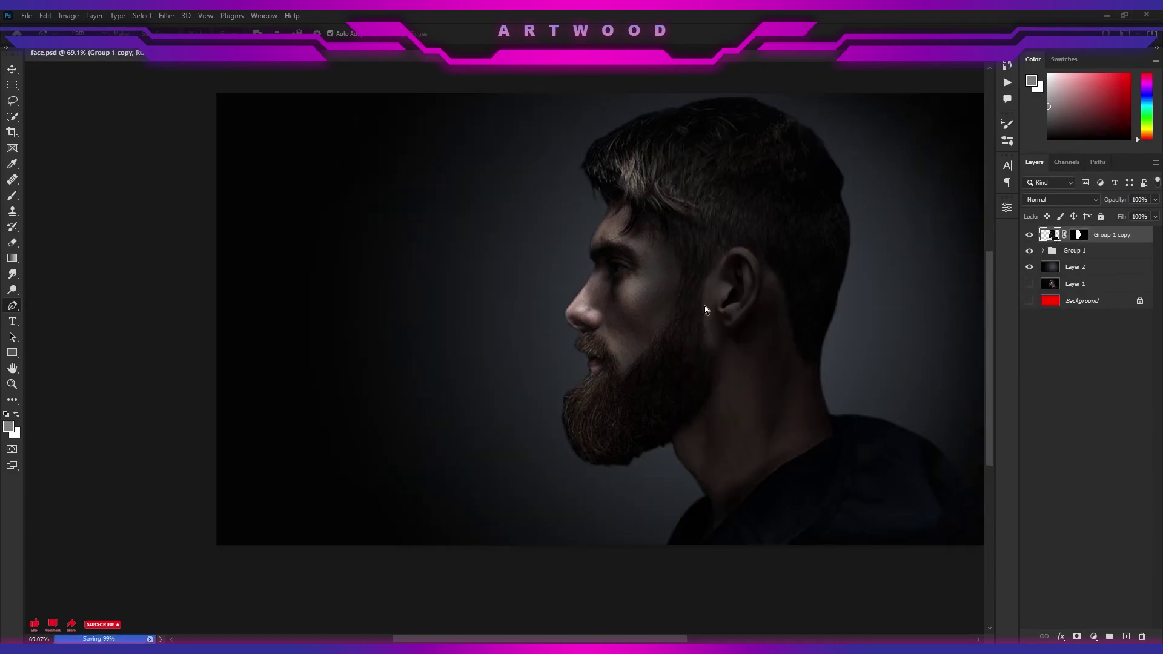
Mask the face out of Group 1 with the inverted selection of Group 1 copy's mask and check the cut
left_click(1078, 236, "ctrl")
key("ctrl+shift+i")
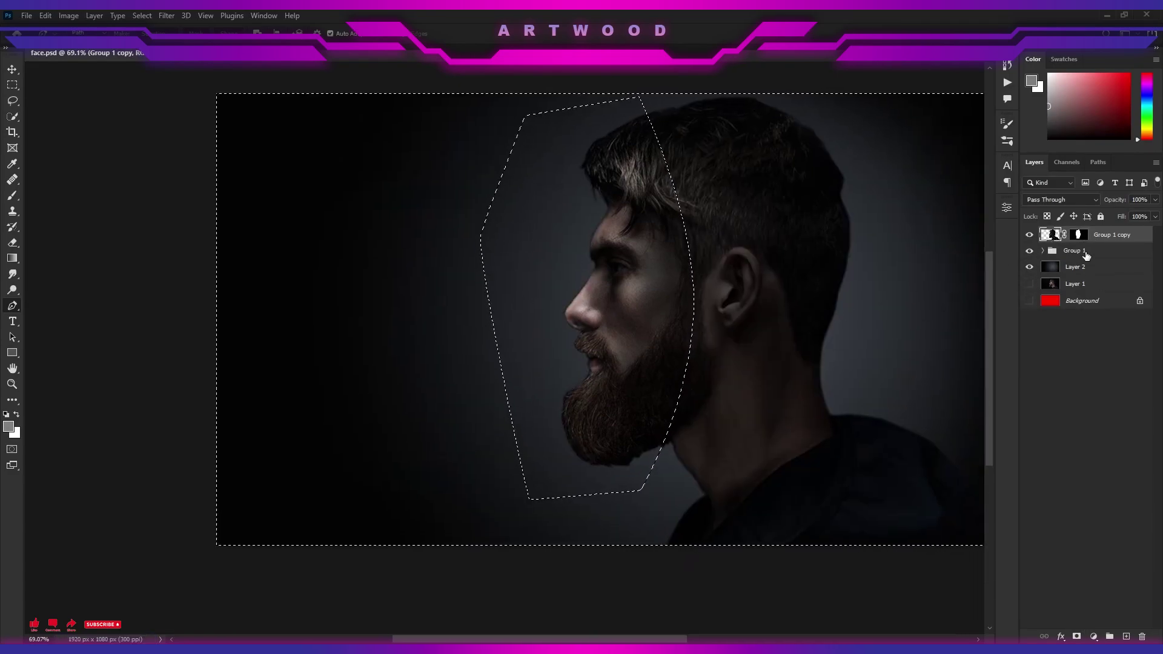
left_click(1084, 251)
left_click(1076, 636)
left_click(1029, 236)
left_click(1029, 236)
left_click(1029, 236)
left_click(1029, 236)
left_click(1049, 238)
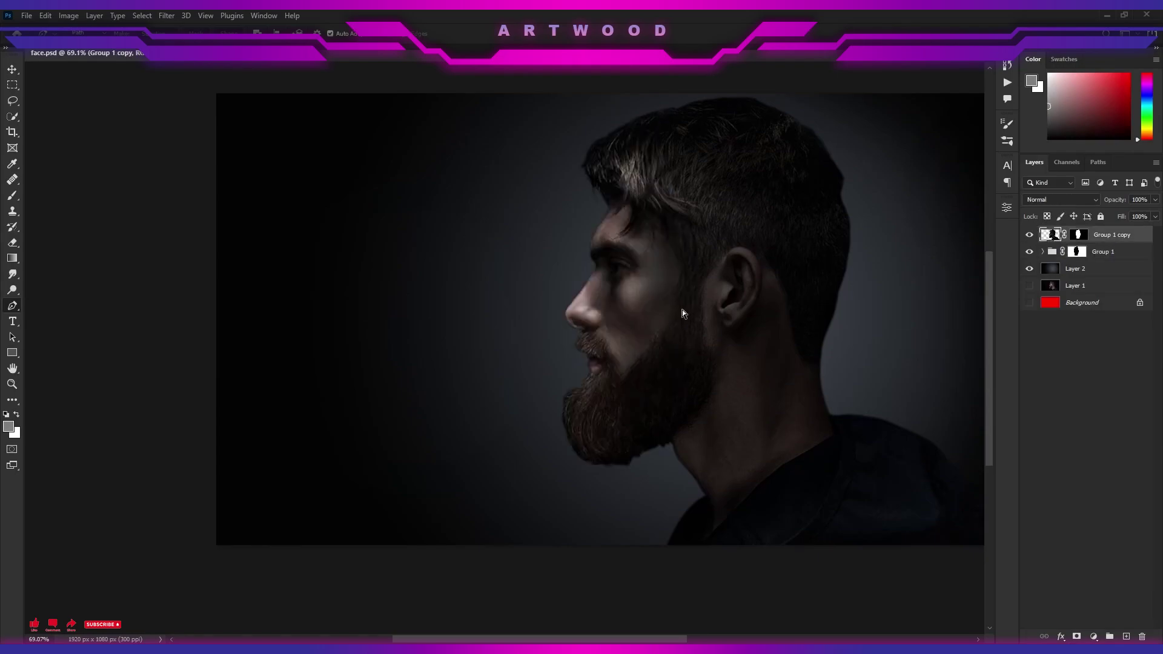
key("ctrl+t")
left_click_drag(703, 338, 630, 301)
key("Escape")
scroll(735, 263, "down", 1)
scroll(699, 260, "right", 1)
key("ctrl+t")
left_click_drag(471, 341, 473, 343)
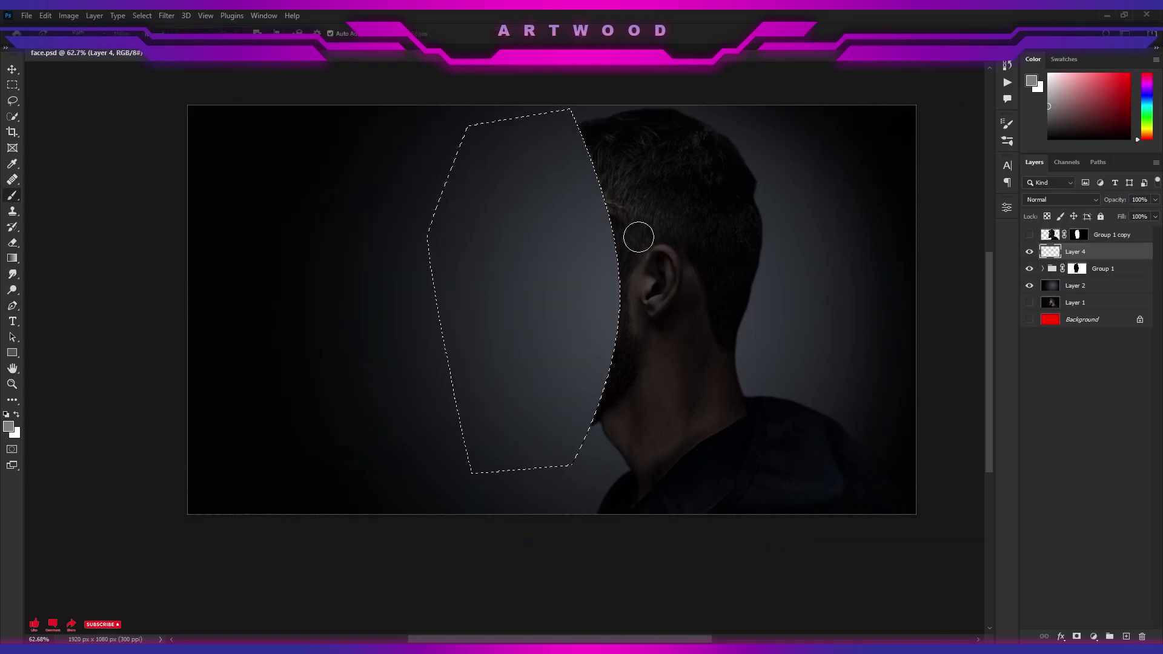
Paint a soft white glow along the head's curved cut edge on Layer 4 with a brush at 100% opacity
key("x")
key("bracketright")
key("bracketright")
key("bracketright")
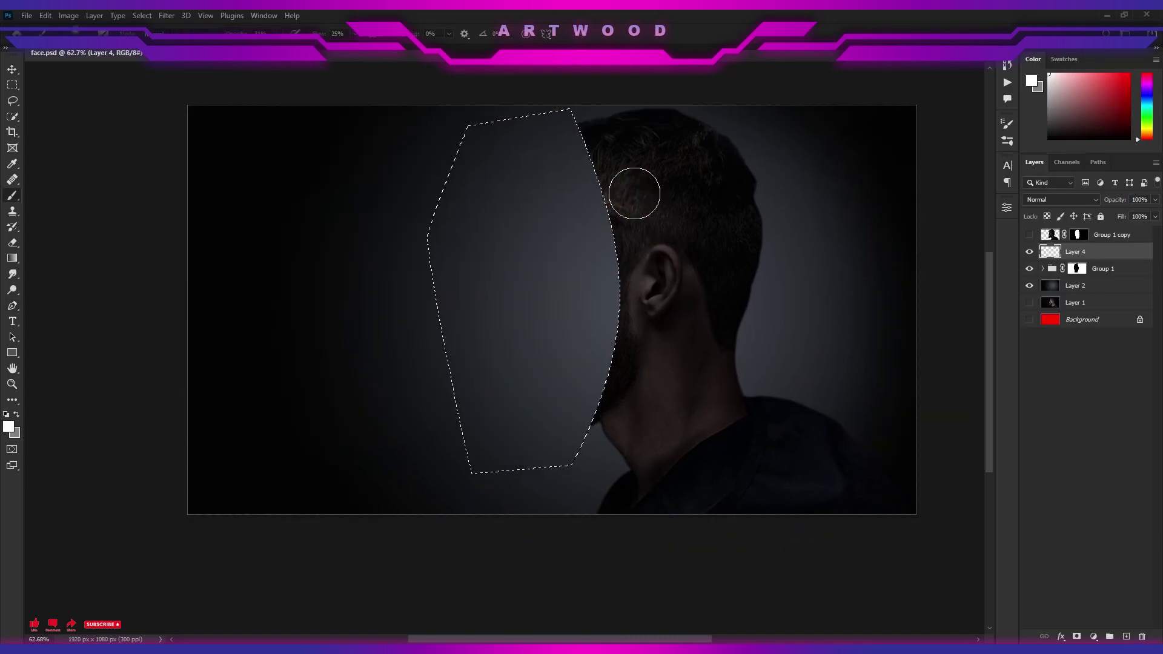
key("0")
key("shift+0")
left_click_drag(579, 181, 563, 181)
left_click_drag(581, 159, 570, 138)
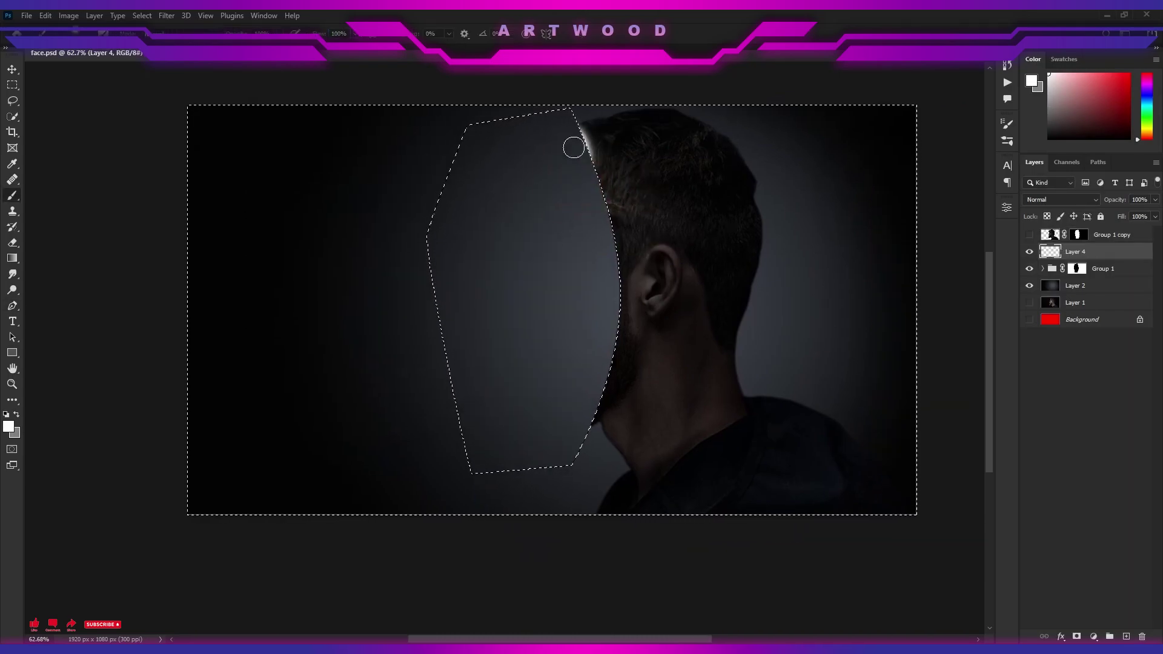
key("ctrl+z")
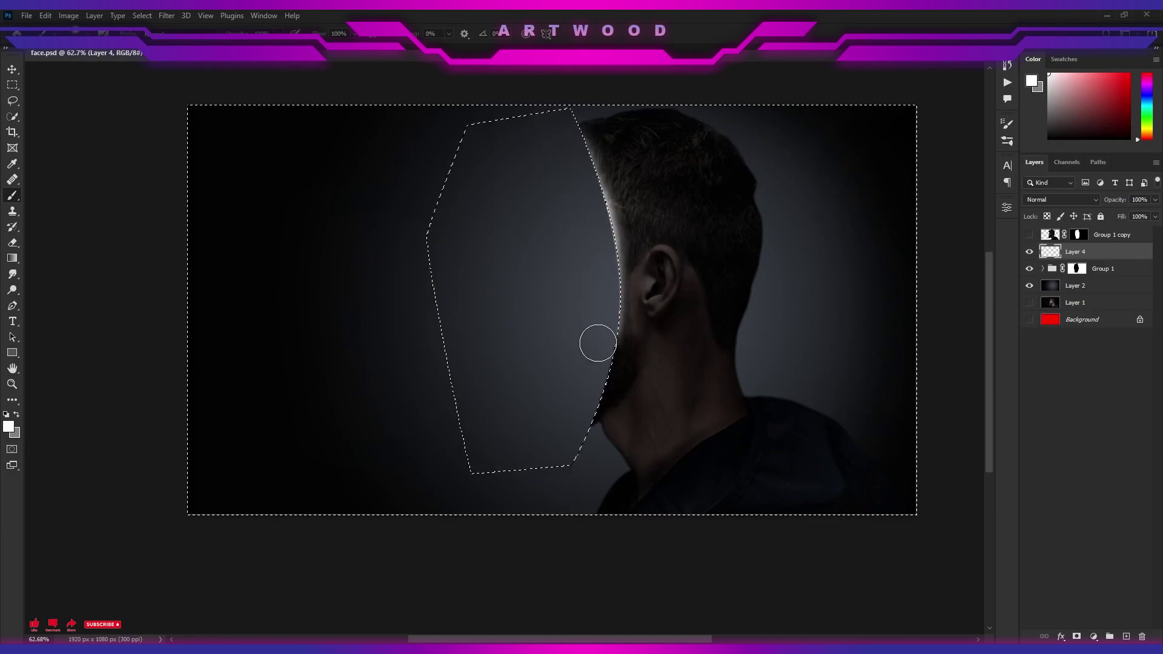
mouse_move(571, 395)
left_mouse_down()
mouse_move(598, 295)
mouse_move(592, 223)
mouse_move(582, 370)
mouse_move(588, 202)
left_mouse_up()
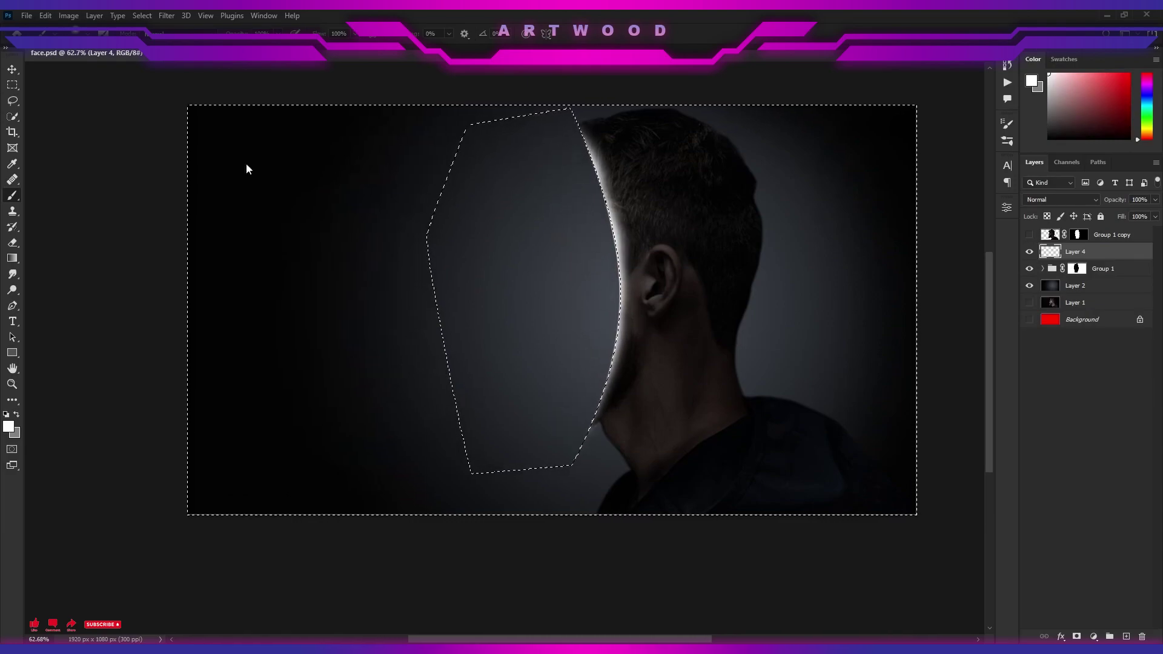
left_click_drag(628, 191, 642, 195, "alt")
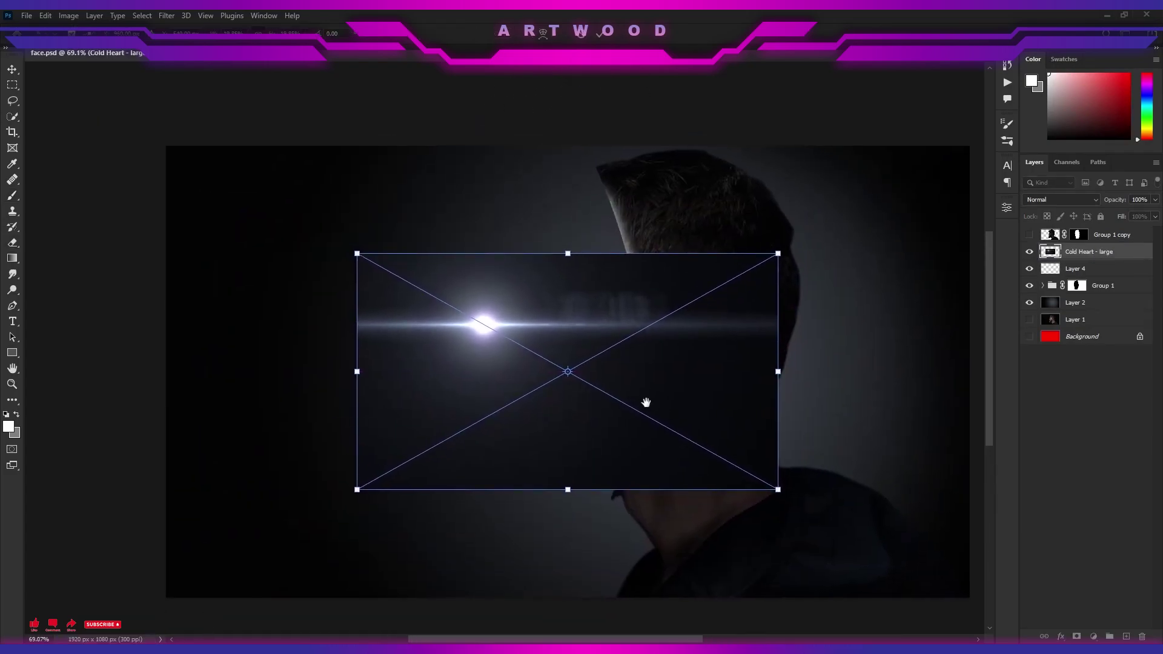
Rotate the Cold Heart - large flare upright, position it beside the head's cut edge and rasterize the layer
left_click_drag(869, 375, 586, 490)
left_click_drag(686, 371, 627, 329, "alt")
key("Return")
right_click(1094, 252)
left_click(1034, 303)
Set the flare layer's blending mode to Screen and deepen its blacks with Levels
left_click(1046, 200)
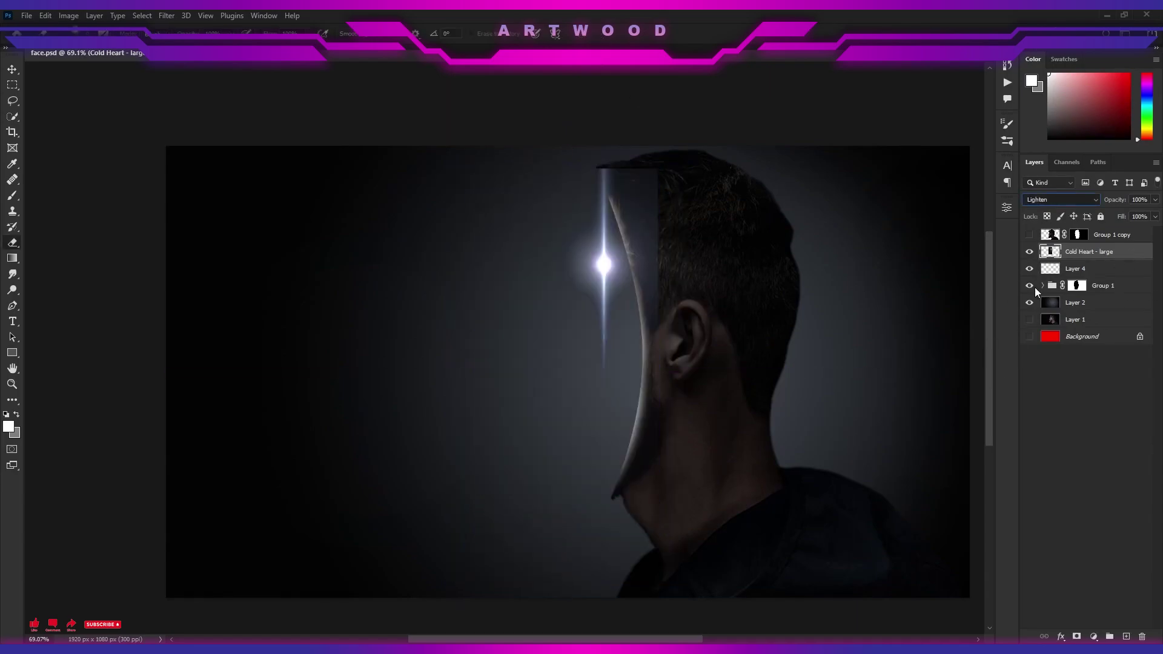
left_click(1034, 298)
key("ctrl+l")
left_click_drag(765, 291, 781, 291)
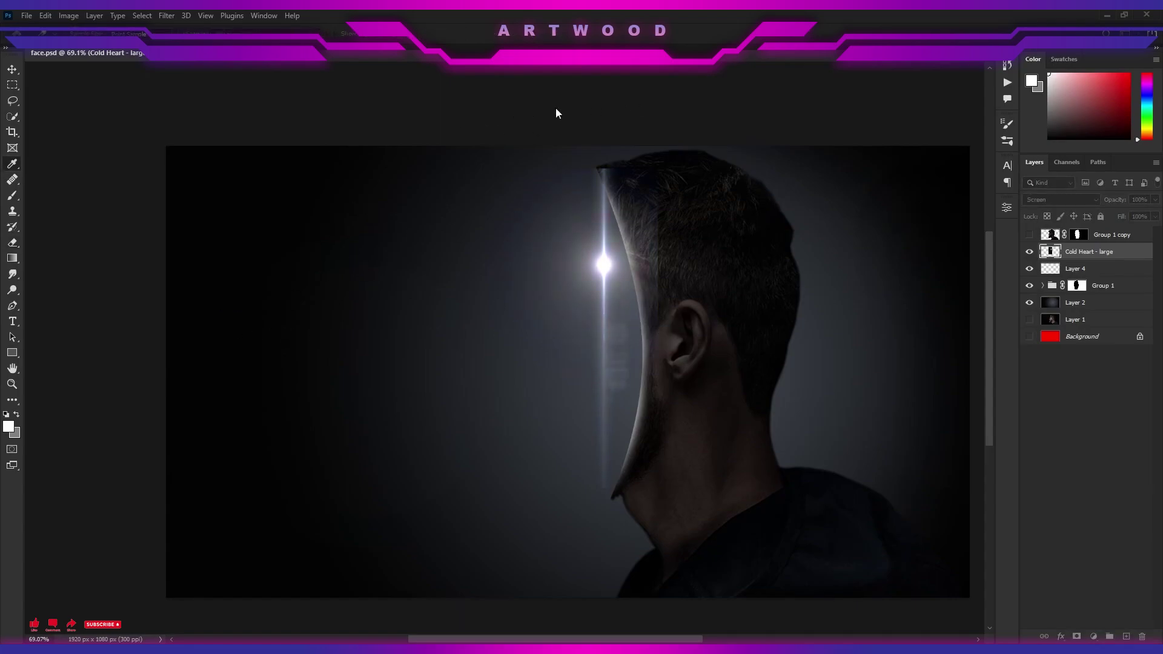
Warp the flare so its beam bends along the curved cut edge of the head
key("ctrl+t")
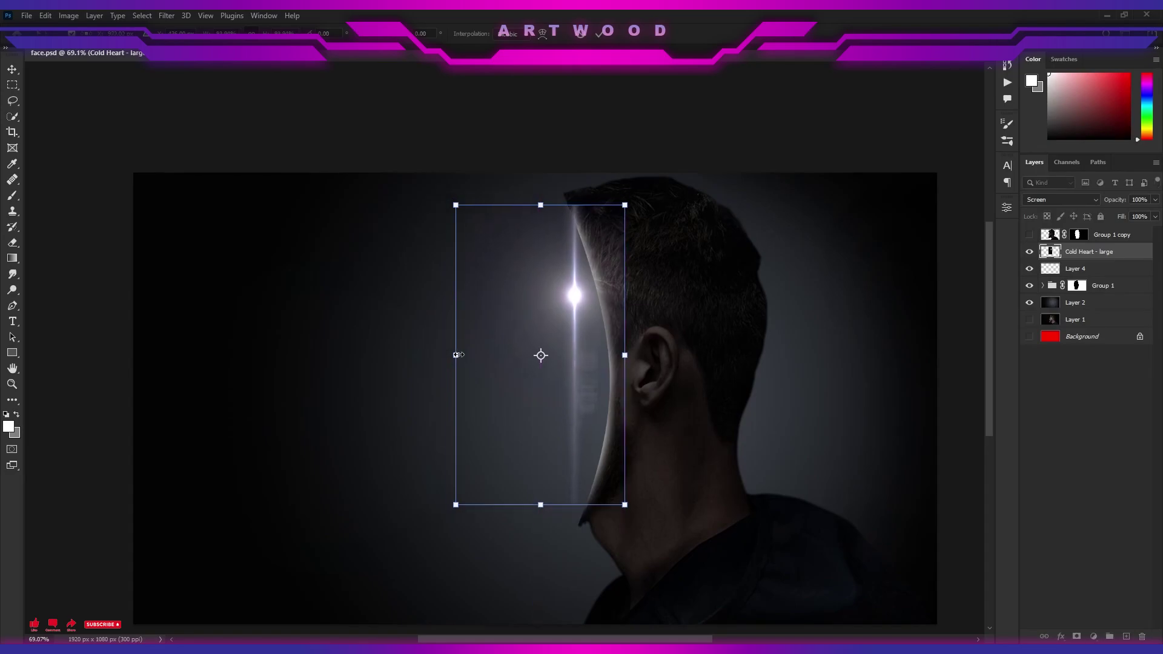
left_click_drag(568, 304, 593, 307)
left_click_drag(569, 404, 652, 404)
left_click_drag(568, 505, 586, 510)
left_click_drag(605, 406, 609, 404)
left_click_drag(593, 307, 599, 306)
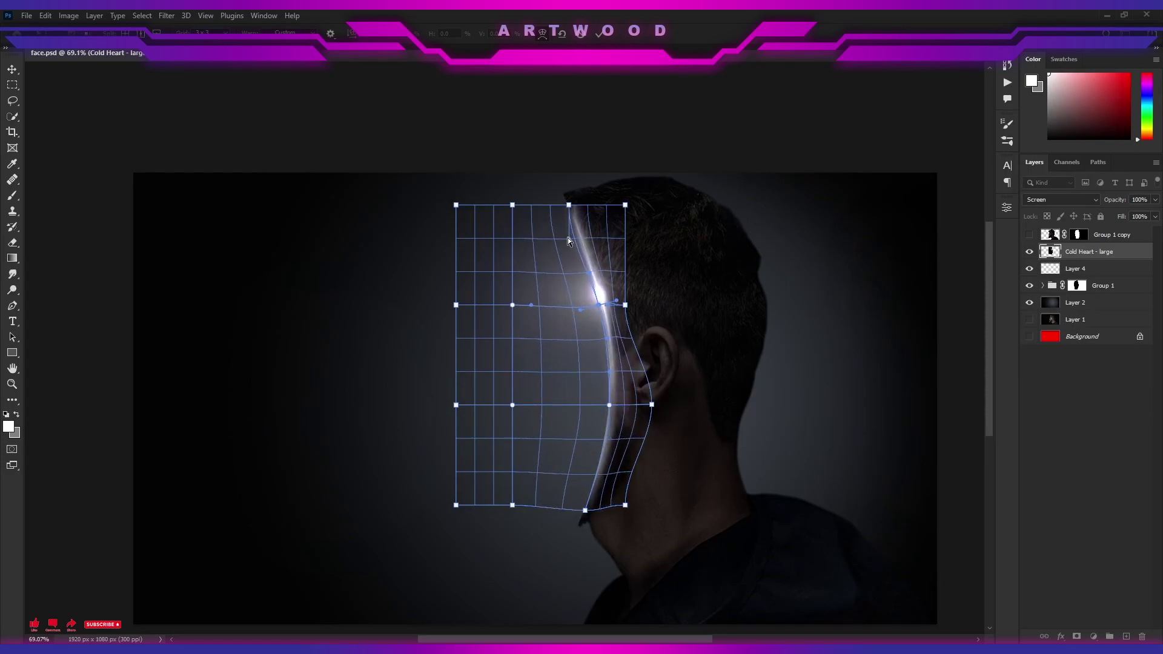
left_click_drag(569, 204, 564, 205)
left_click_drag(625, 304, 600, 314)
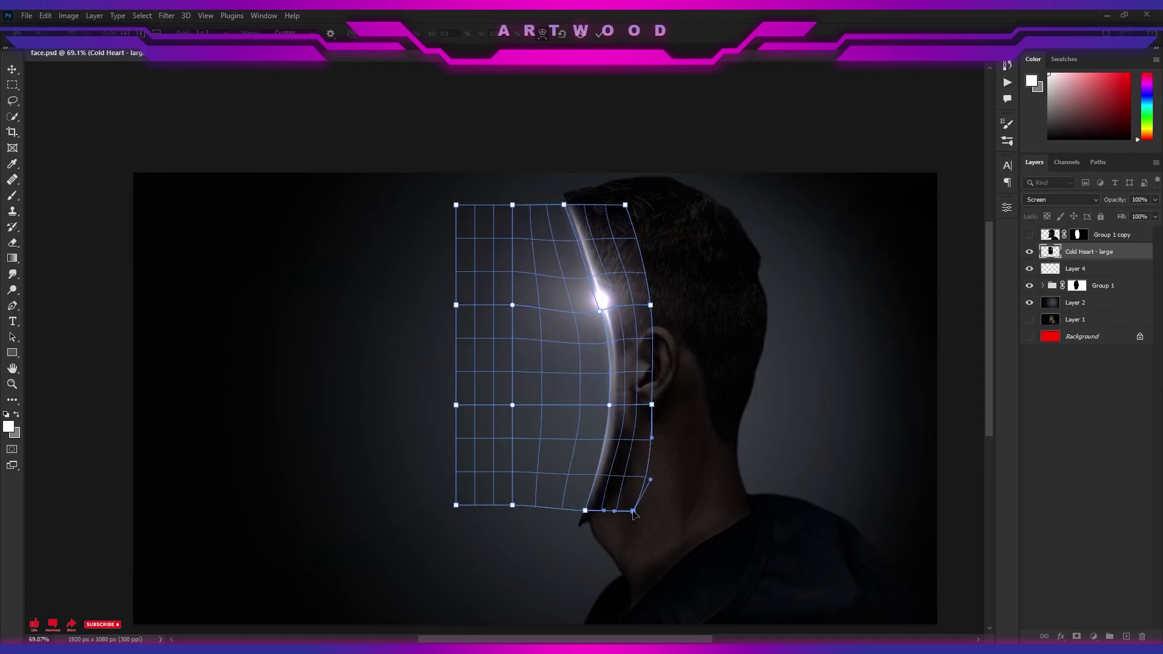
left_click(598, 35)
Rotate the flare slightly and refine the warp at its upper end to follow the cut edge
key("ctrl+t")
scroll(666, 433, "up", 1)
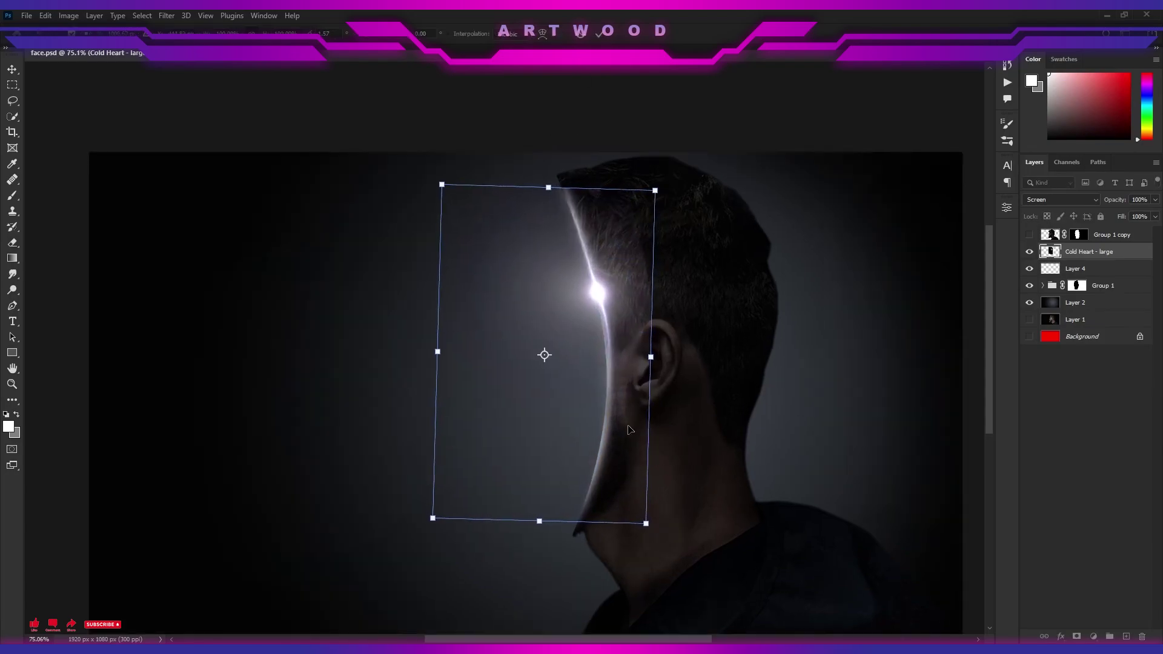
key("Return")
key("ctrl+t")
left_click(542, 34)
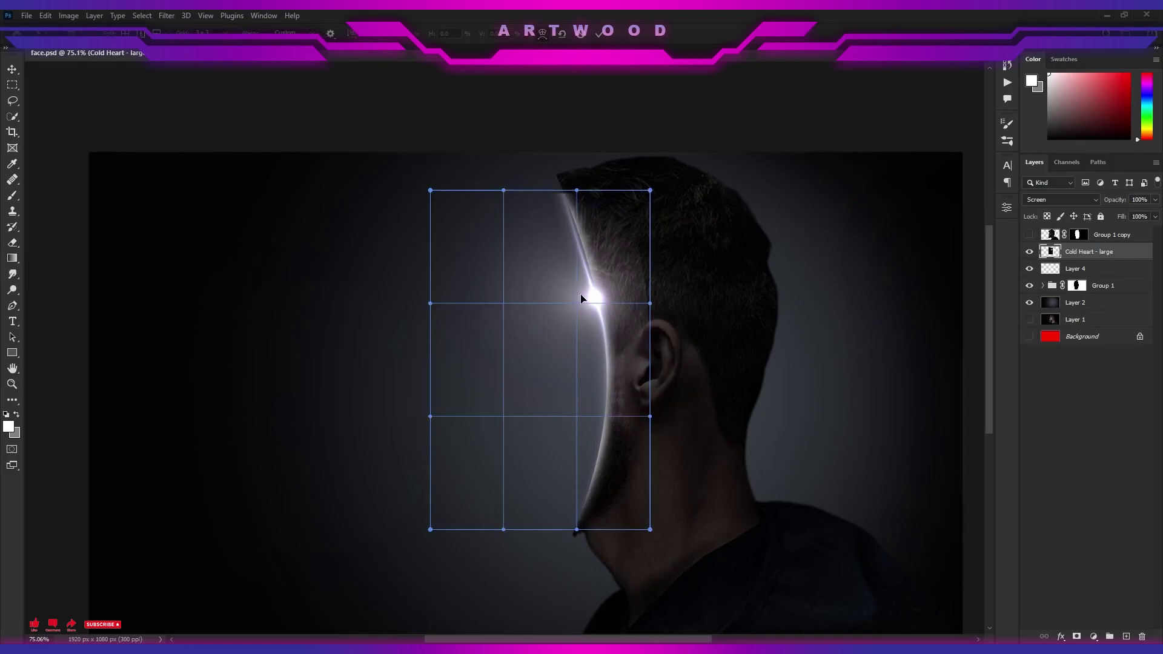
left_click_drag(577, 192, 573, 177)
key("Return")
scroll(683, 341, "down", 6)
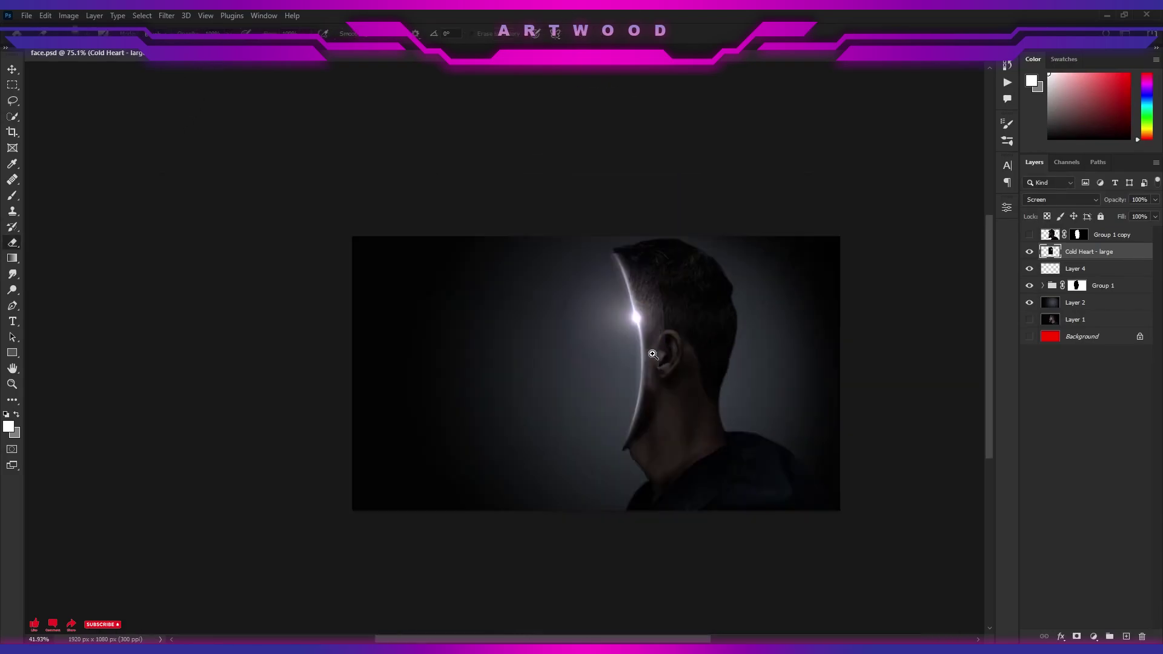
Add a layer mask to the flare and paint black with a large brush to remove its spill from the head and neck
scroll(682, 342, "up", 5)
left_click(1076, 637)
scroll(606, 200, "up", 3)
key("v")
key("b")
key("bracketright")
key("bracketright")
key("bracketright")
key("bracketright")
key("bracketright")
key("bracketright")
key("bracketright")
left_click_drag(772, 238, 785, 395)
left_click_drag(789, 560, 786, 424)
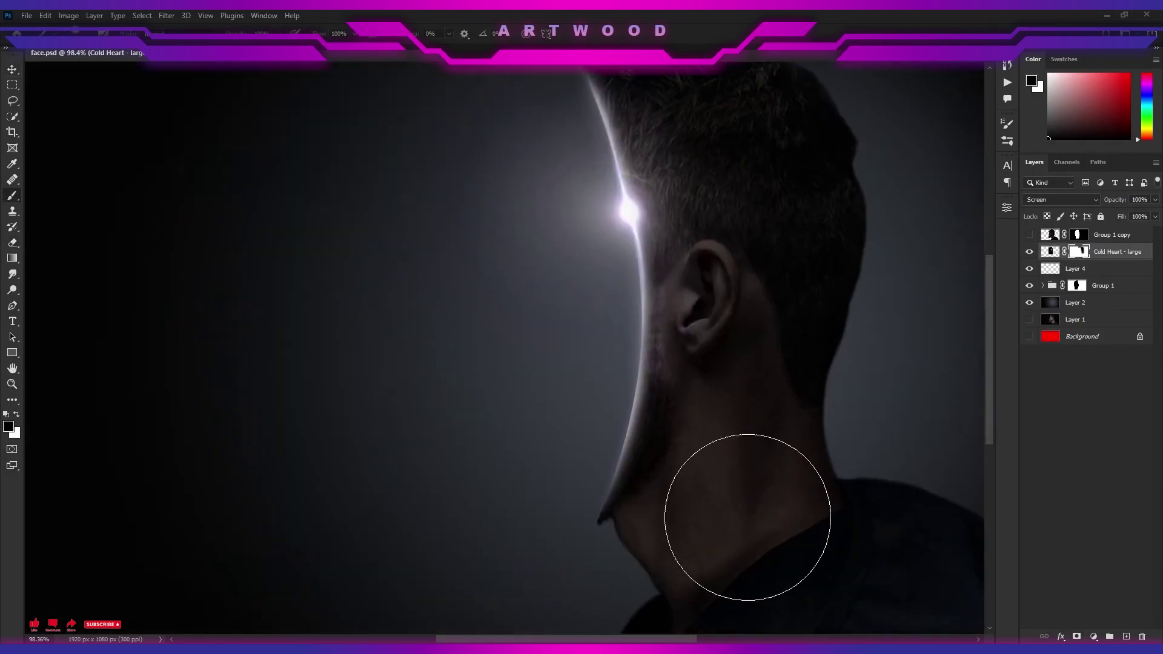
Compare the head's cut edge with the Cold Heart flare layer hidden and shown
scroll(750, 533, "down", 5)
scroll(467, 483, "up", 3)
left_click(1029, 253)
left_click(1028, 252)
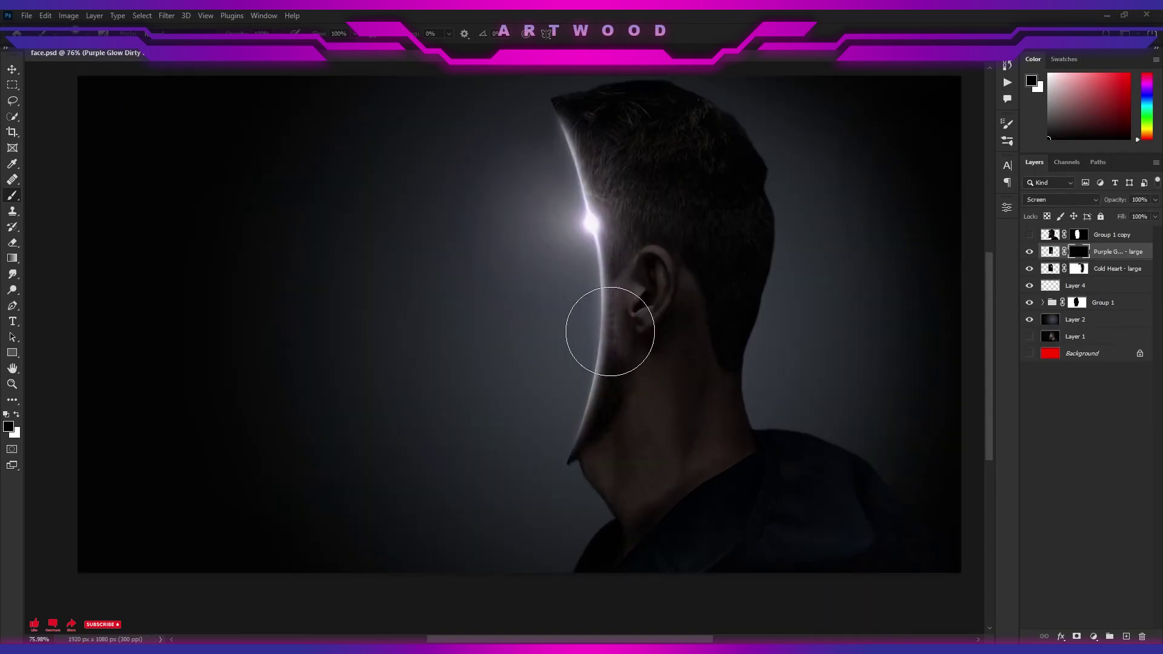
Paint white with a soft brush on the Purple Glow flare's black mask to reveal a second glow along the lower cut edge
key("x")
mouse_move(611, 330)
left_mouse_down()
mouse_move(664, 344)
mouse_move(595, 398)
mouse_move(586, 455)
left_mouse_up()
key("x")
scroll(688, 410, "down", 5)
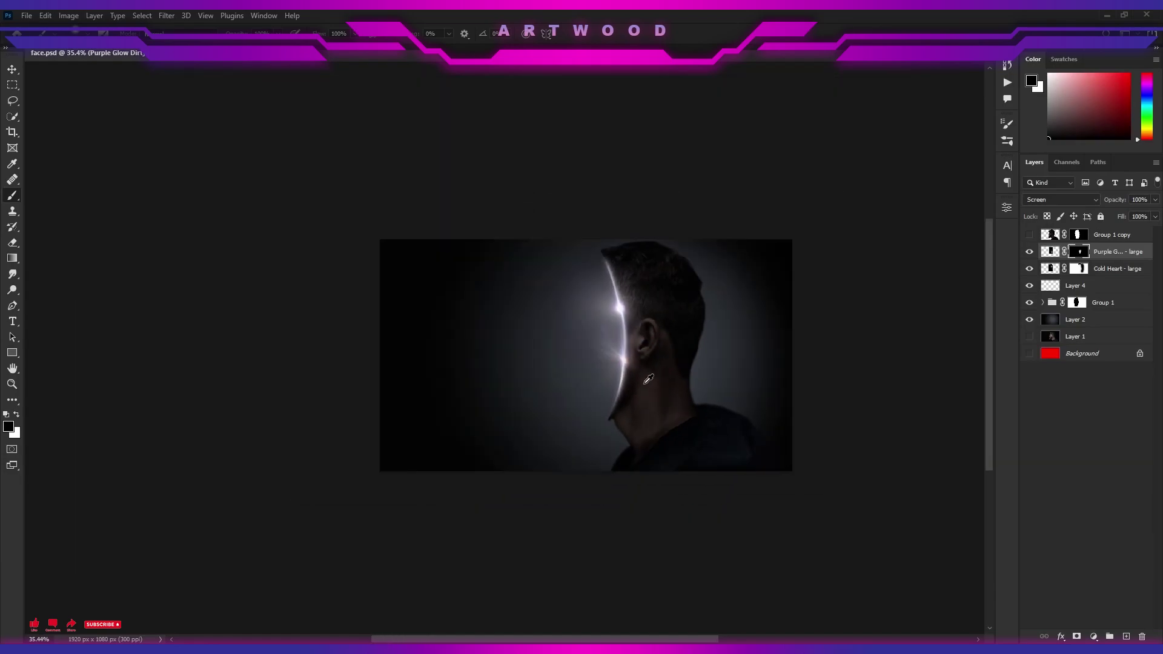
scroll(623, 329, "up", 7)
key("x")
key("x")
mouse_move(471, 328)
left_mouse_down()
mouse_move(487, 348)
mouse_move(571, 367)
mouse_move(542, 359)
mouse_move(533, 398)
left_mouse_up()
left_click(346, 230)
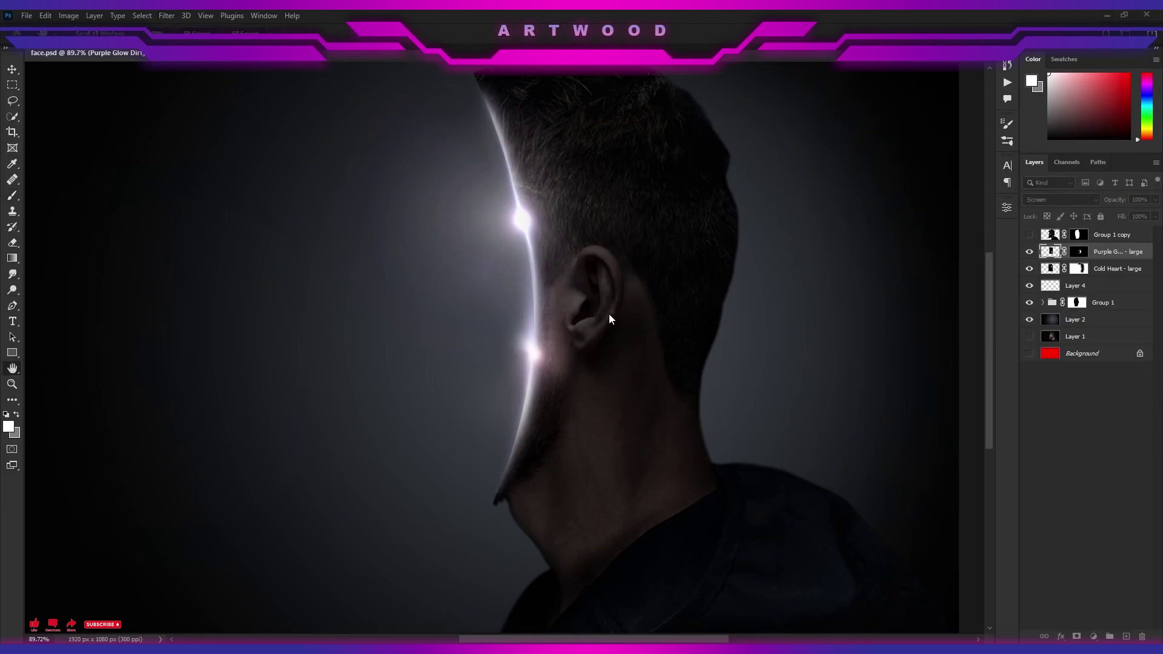
Free-transform the Purple Glow flare so its hotspot sits on the cut edge closer to the upper flare
left_click_drag(605, 253, 590, 307)
key("ctrl+t")
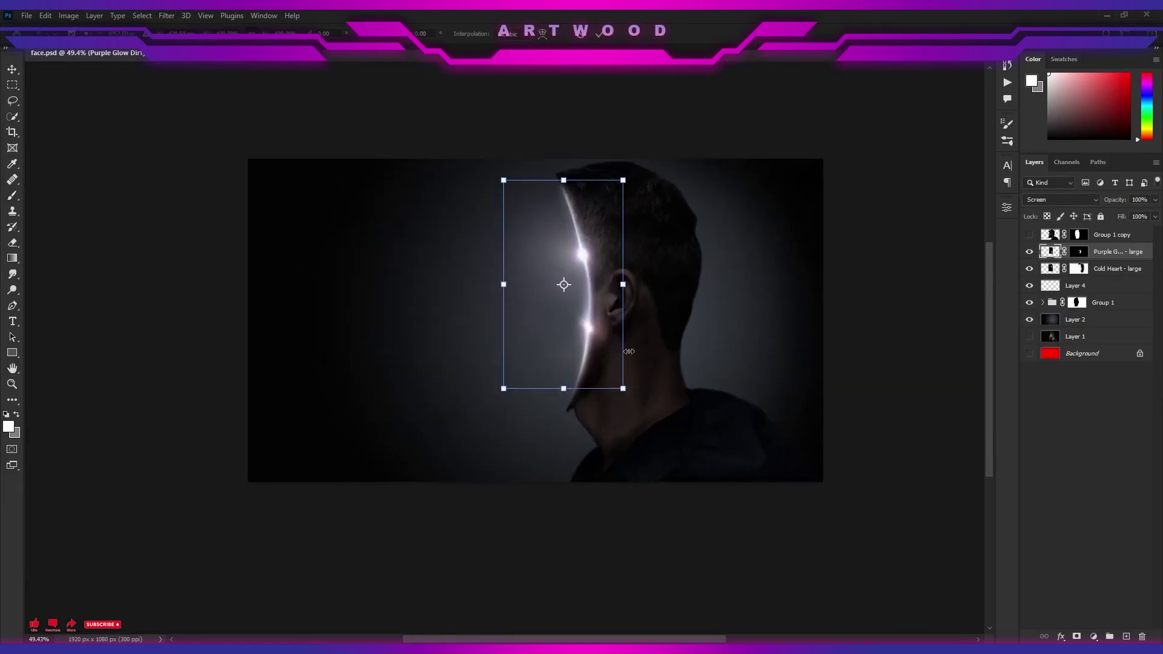
left_click_drag(662, 309, 611, 307)
left_click_drag(637, 355, 626, 346)
left_click(599, 34)
left_click_drag(666, 287, 646, 280)
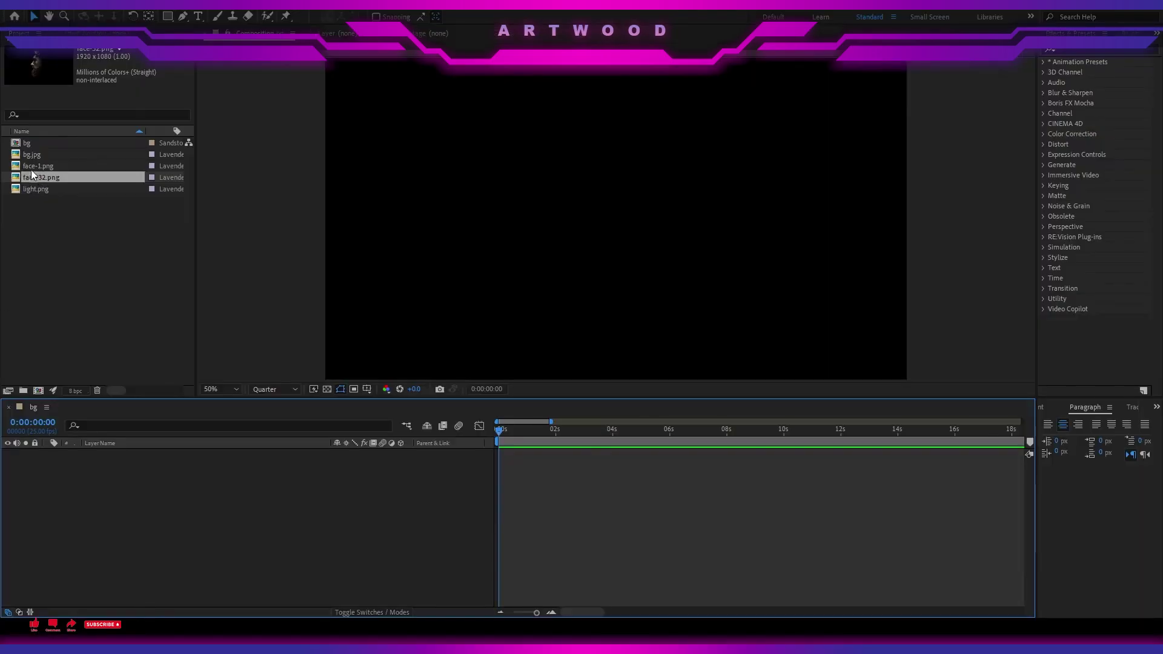
In After Effects, add bg.jpg, face-1.png, light.png and face-32.png to the bg composition, stacked from back to front
left_click_drag(32, 154, 134, 486)
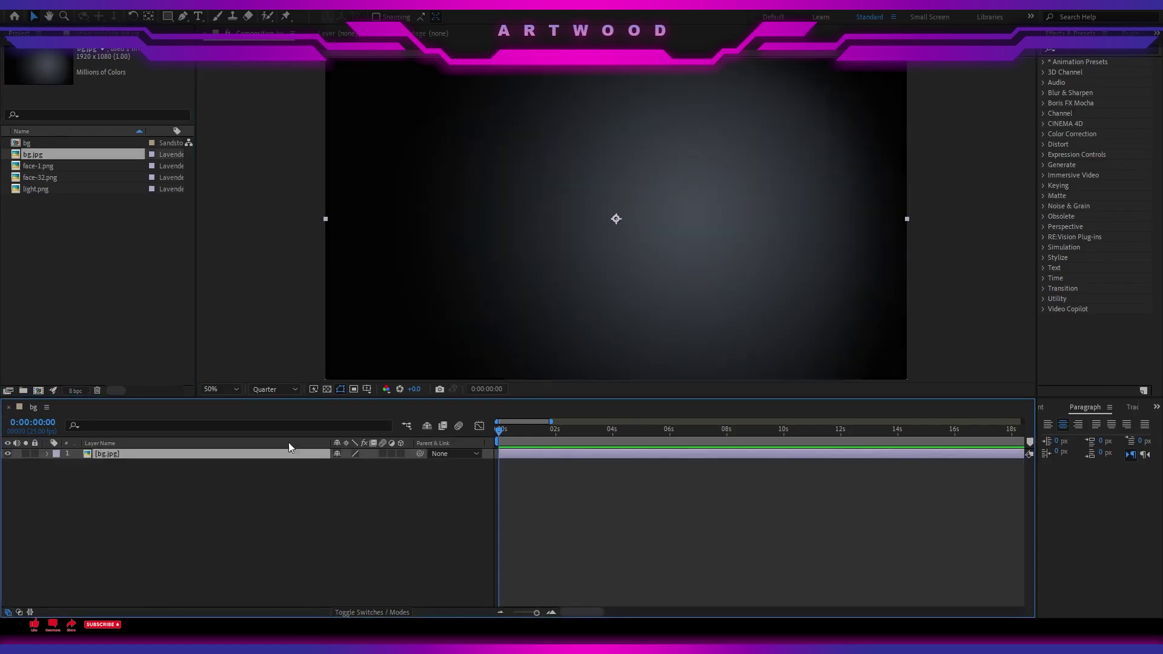
left_click_drag(38, 166, 143, 478)
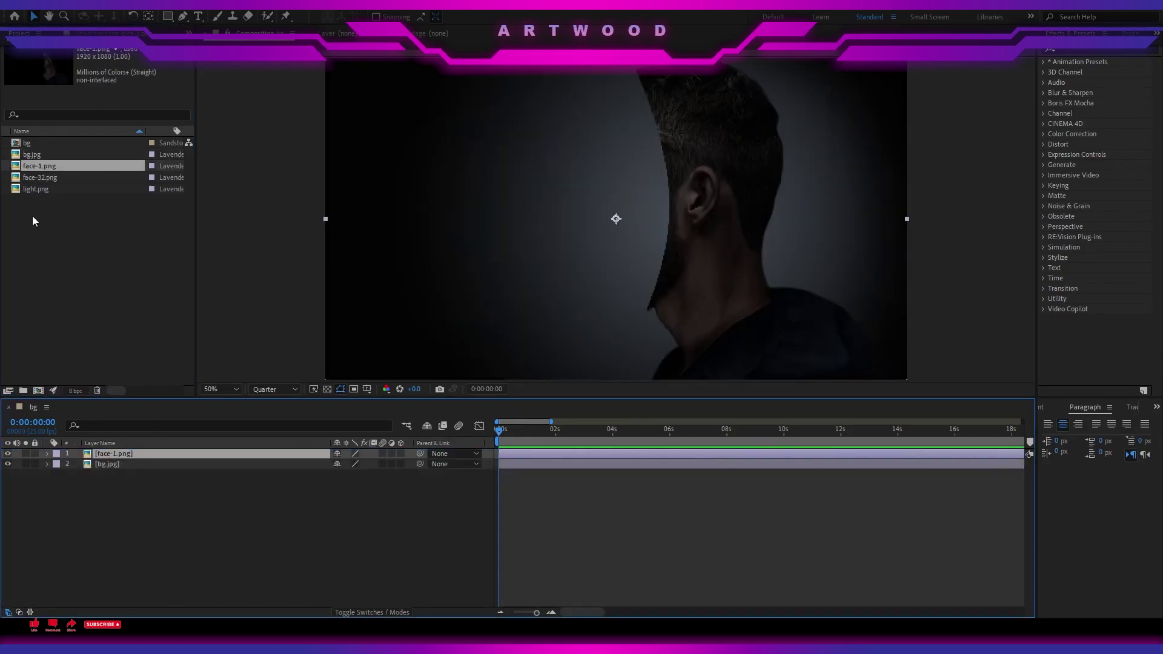
left_click_drag(30, 193, 109, 452)
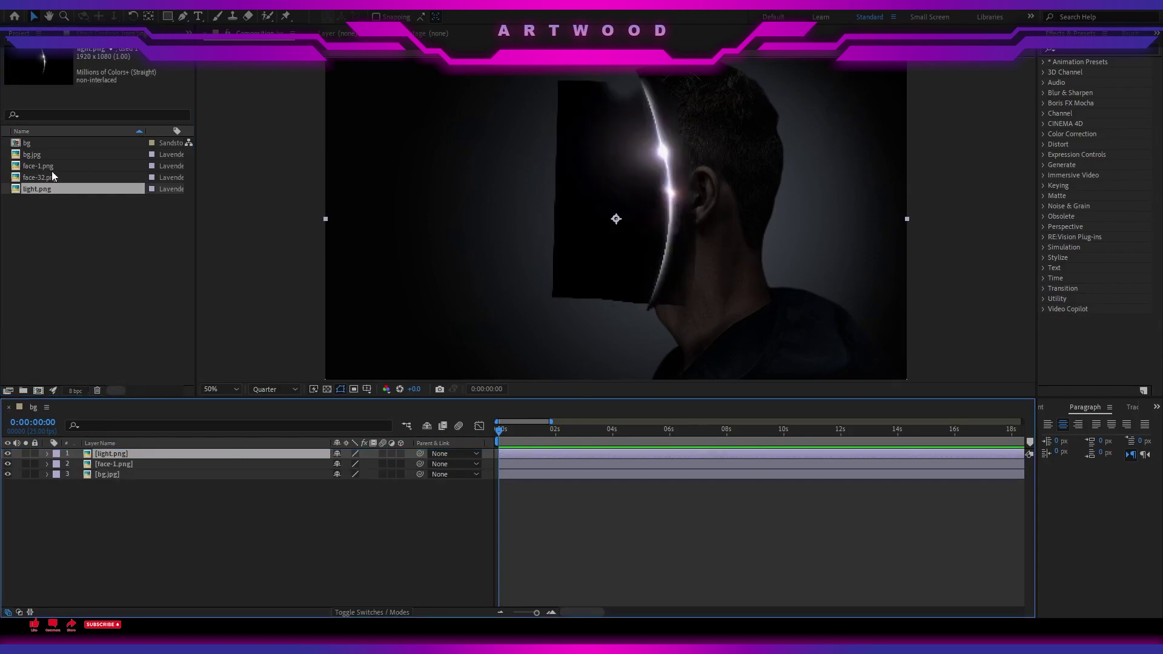
left_click_drag(31, 177, 103, 451)
Set the light.png layer's blending mode to Screen and hide the face-32.png layer
left_click(117, 465)
key("F4")
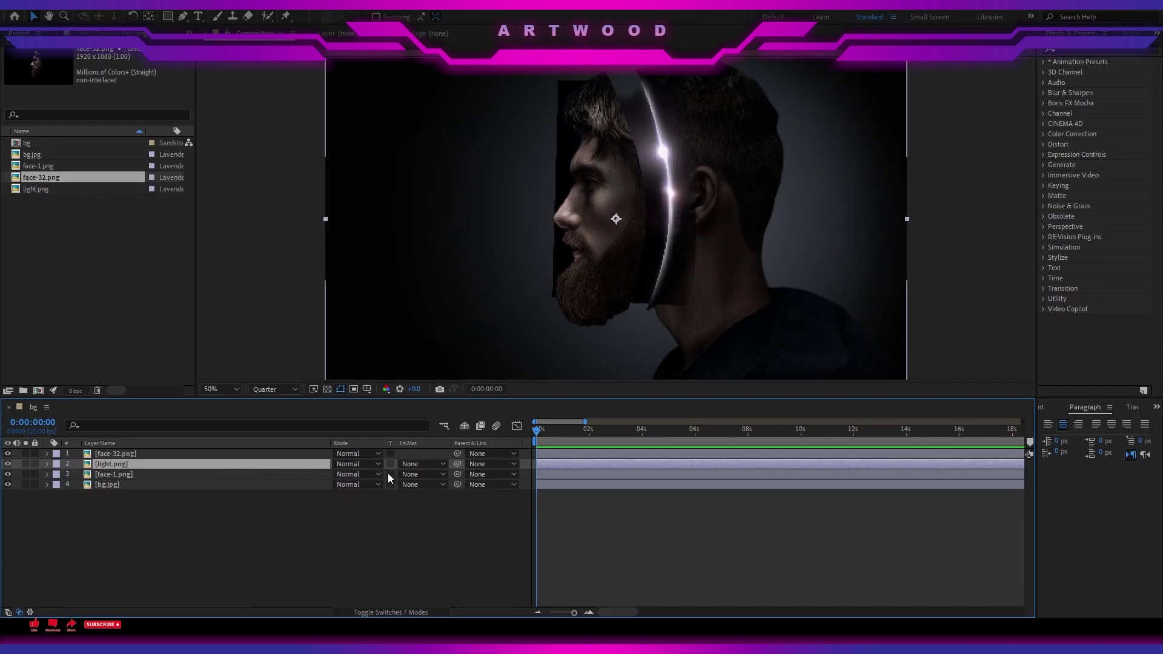
left_click(396, 244)
left_click(8, 453)
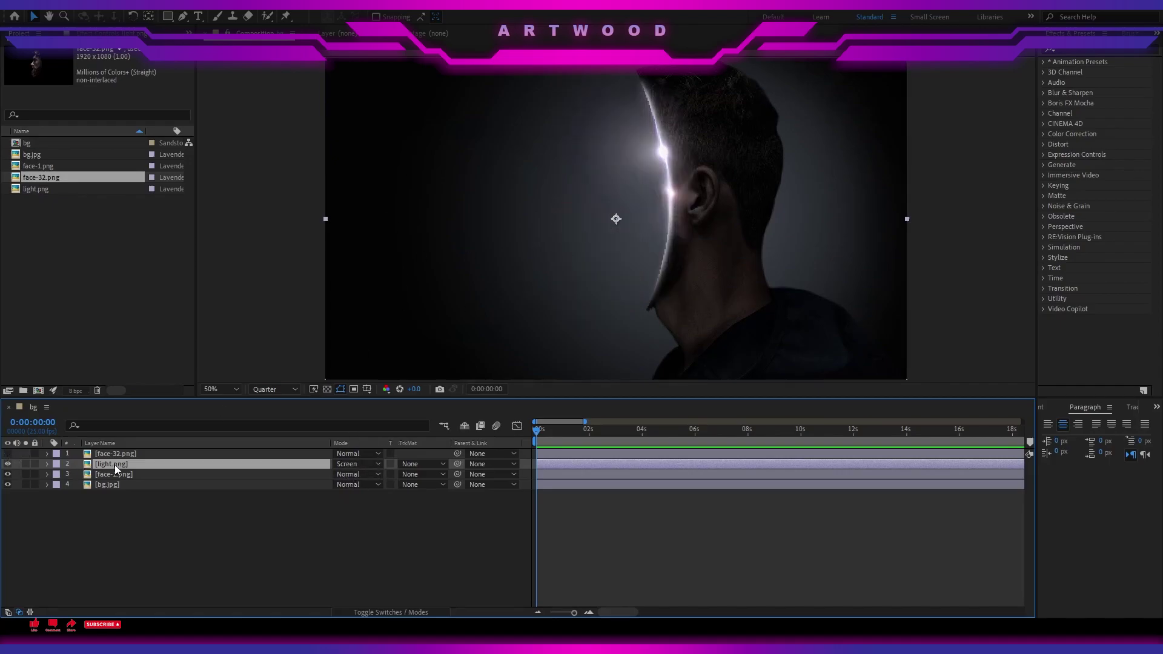
Pre-compose the light.png and face-1.png layers into a composition named face 1
left_click(142, 475, "shift")
key("ctrl+shift+c")
type("face 1")
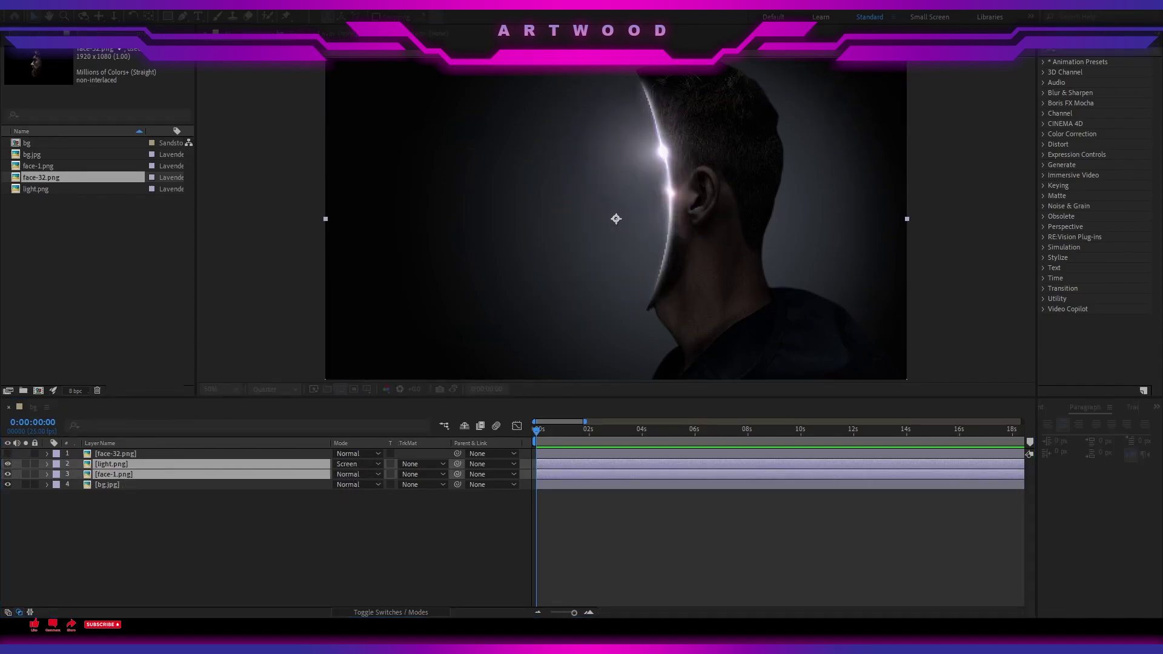
key("Return")
Turn on Collapse Transformations for the face 1 layer so its Screen blending reaches the background
left_click(374, 612)
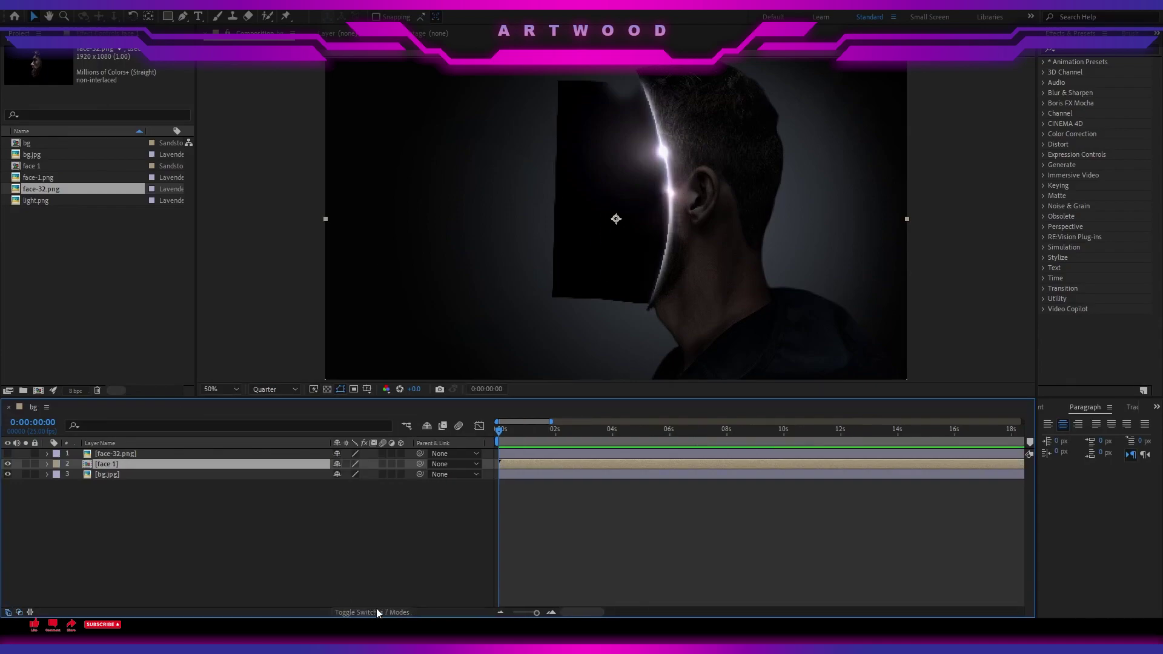
left_click(347, 464)
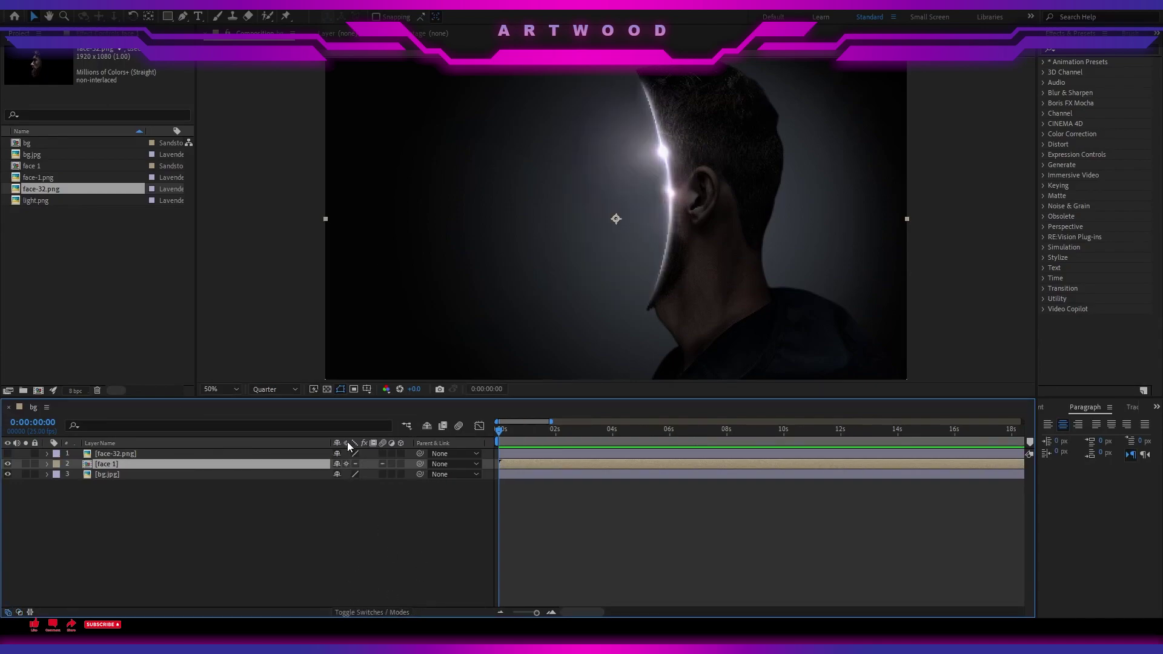
left_click(371, 612)
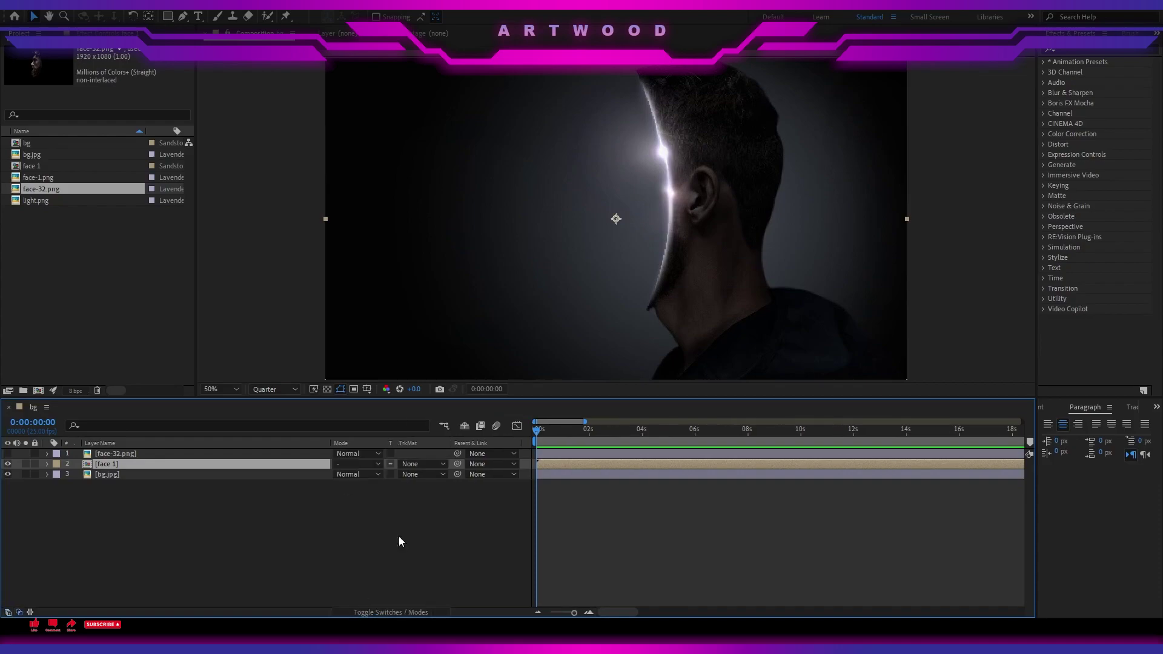
Show the face-32.png layer again and make face-32.png and face 1 3D layers
left_click(8, 463)
left_click(376, 613)
left_click(401, 464)
left_click(134, 456)
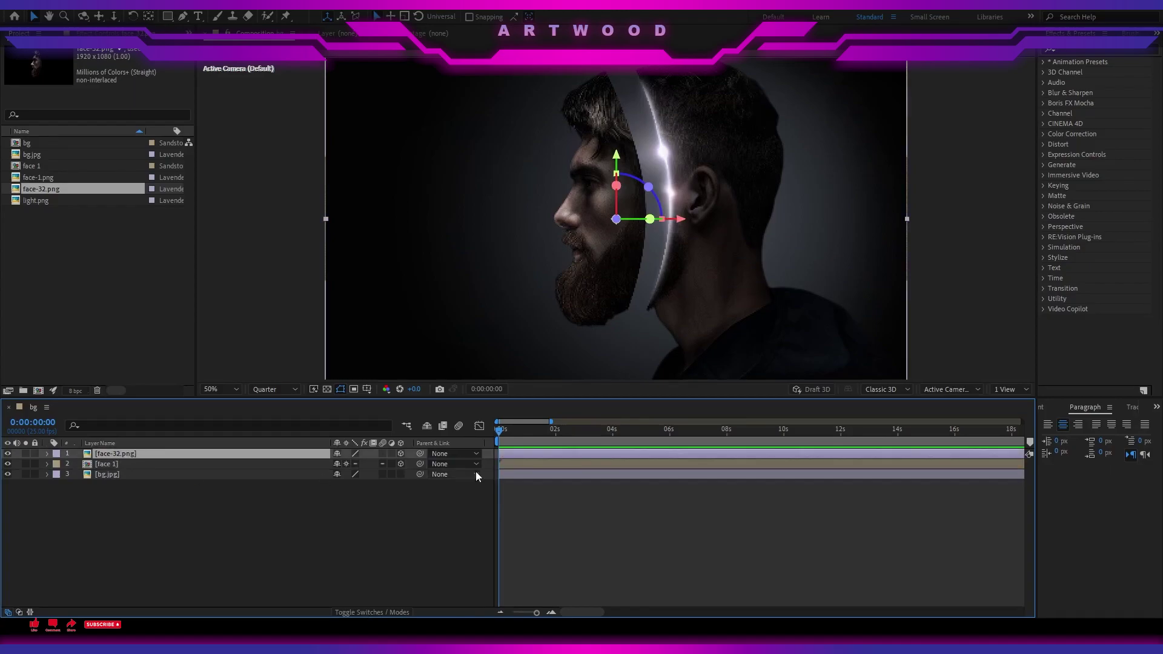
End the work area at 0:00:10:20 and trim the bg composition to it
left_click_drag(537, 612, 534, 613)
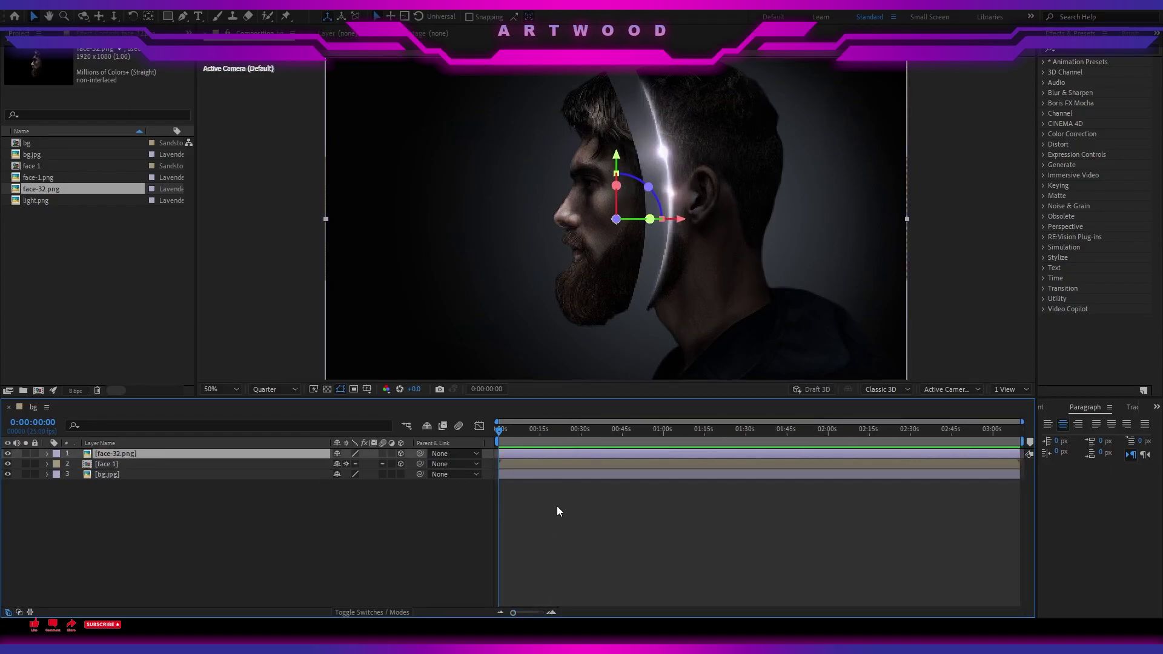
key("n")
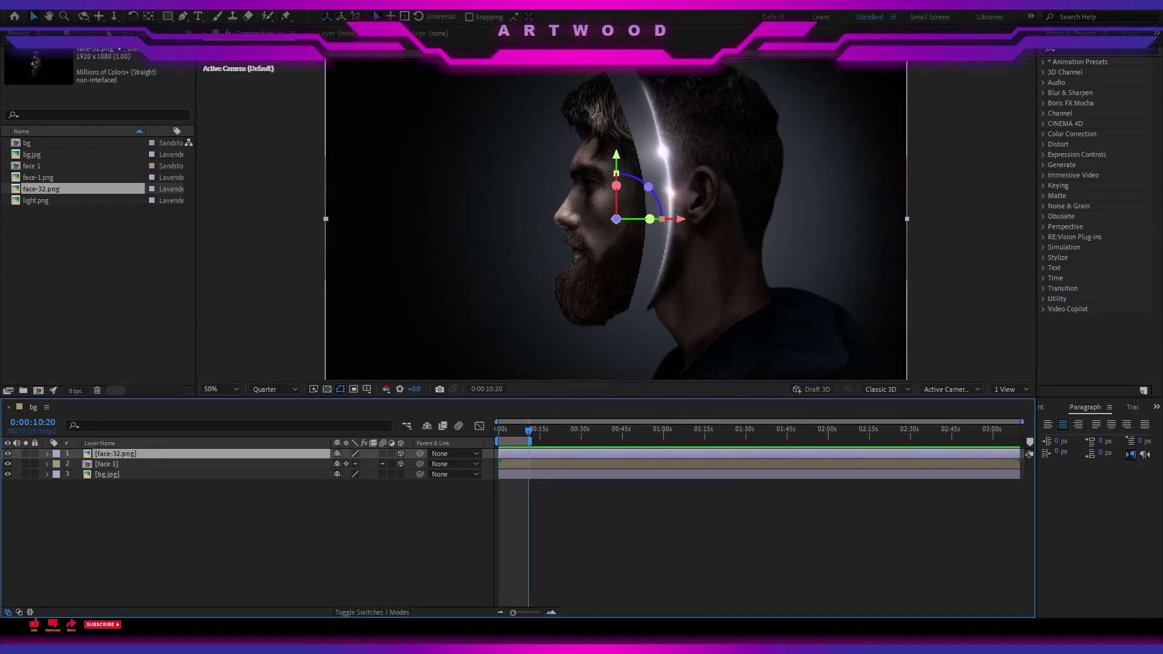
left_click(95, 60)
Keyframe the face-32.png layer's position at 0 and about 4 seconds so the face slides away from the head, and preview it
left_click_drag(678, 219, 661, 221)
key("ctrl+z")
left_click(499, 430)
key("p")
left_click(78, 464)
left_click_drag(679, 220, 674, 221)
left_click_drag(559, 436, 281, 411)
left_click(282, 409)
mouse_move(505, 432)
left_mouse_down()
mouse_move(683, 428)
mouse_move(499, 432)
left_mouse_up()
key("space")
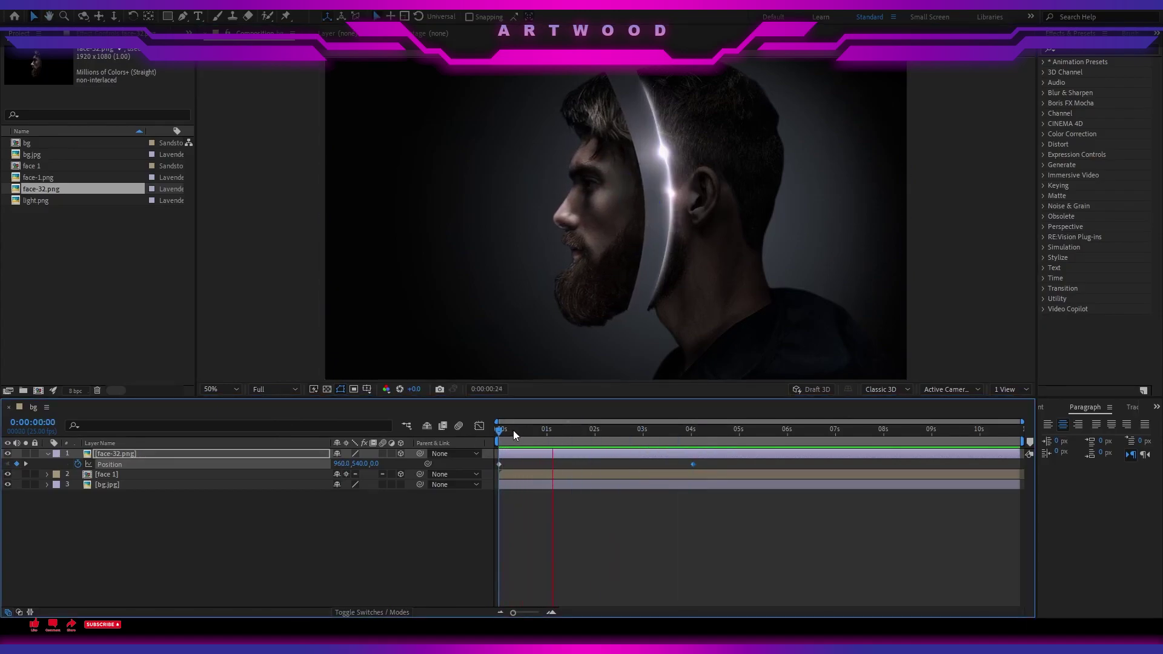
key("space")
Duplicate the animated face-32.png layer, offset the copy to X 740 at the start and farther out at 0:00:04:01, and preview it
key("ctrl+d")
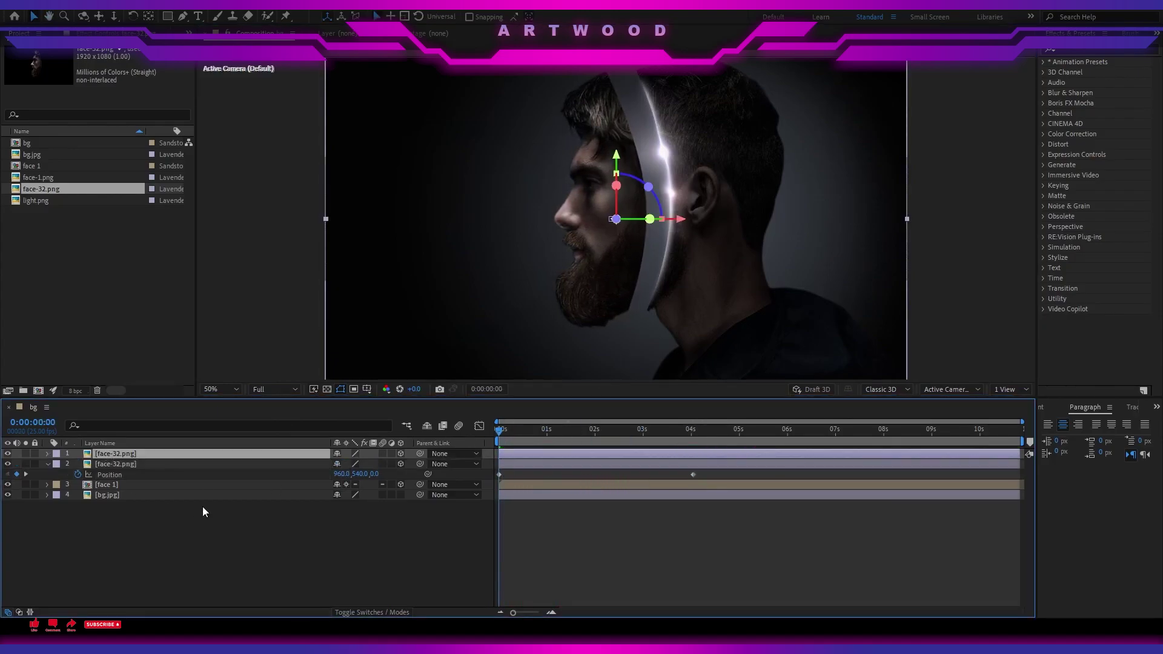
key("p")
left_click_drag(681, 222, 589, 220)
left_click(692, 430)
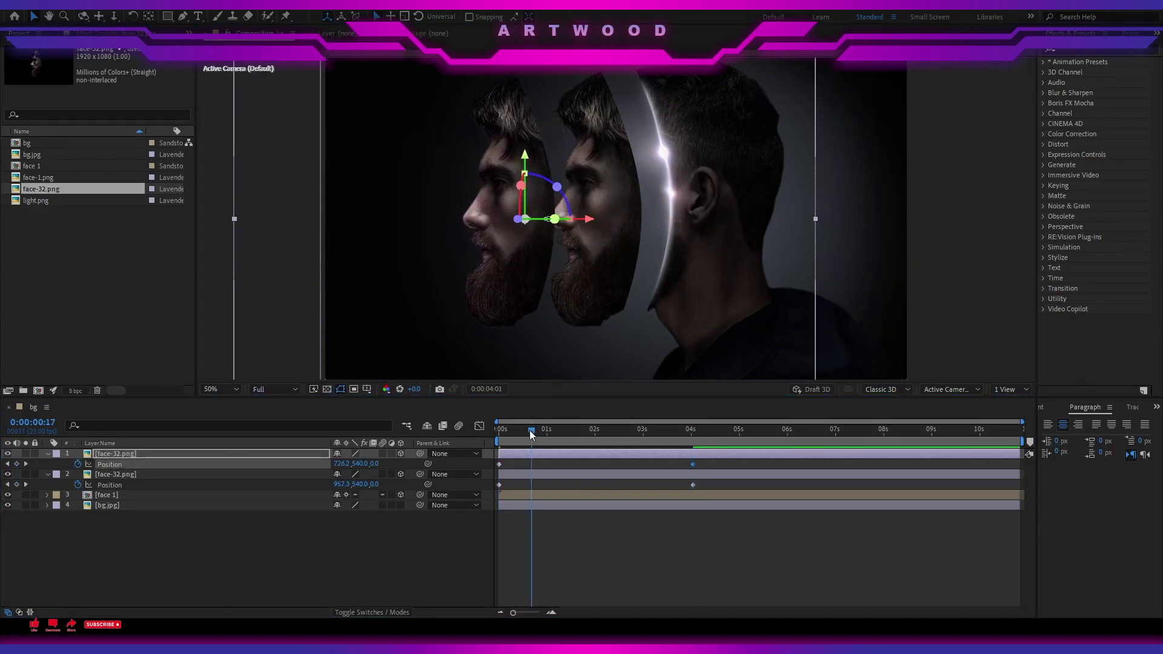
left_click_drag(532, 430, 475, 432)
key("space")
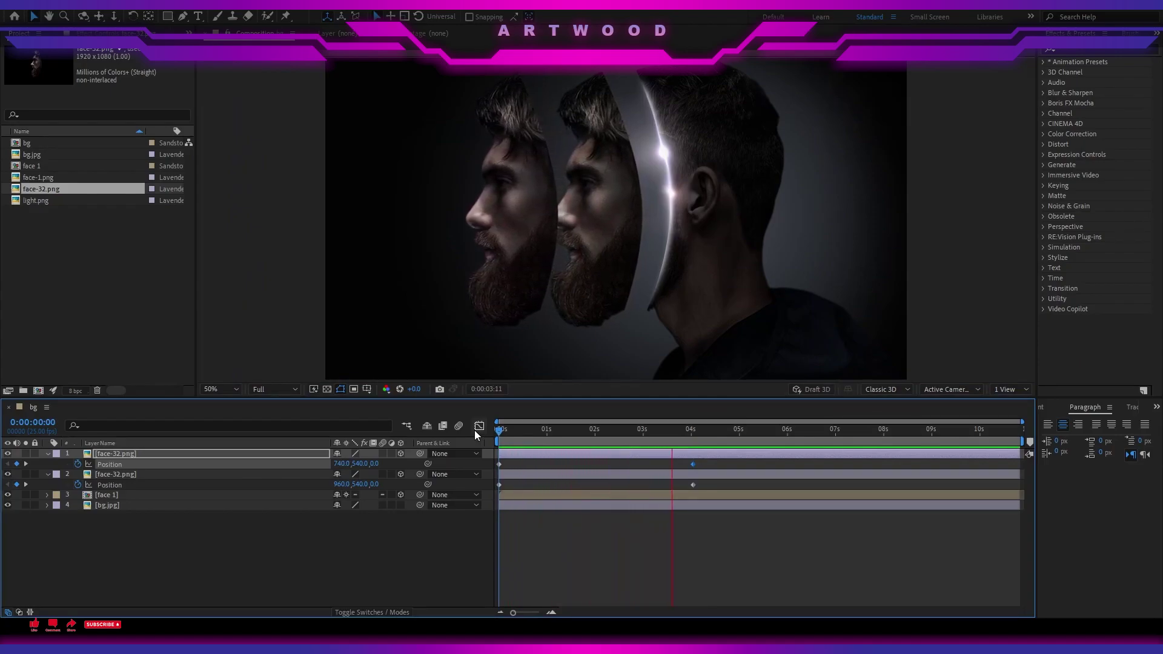
Duplicate the outer face layer, delete the copy's end position keyframe and move it to X 520 at the start
left_click(173, 456)
key("ctrl+d")
left_click(693, 464)
key("Delete")
left_click_drag(613, 219, 546, 219)
Keyframe the third face's position farther out at about 4 seconds and preview the three-face animation
left_click_drag(551, 439, 695, 444)
left_click_drag(536, 219, 496, 219)
left_click_drag(522, 431, 477, 435)
key("space")
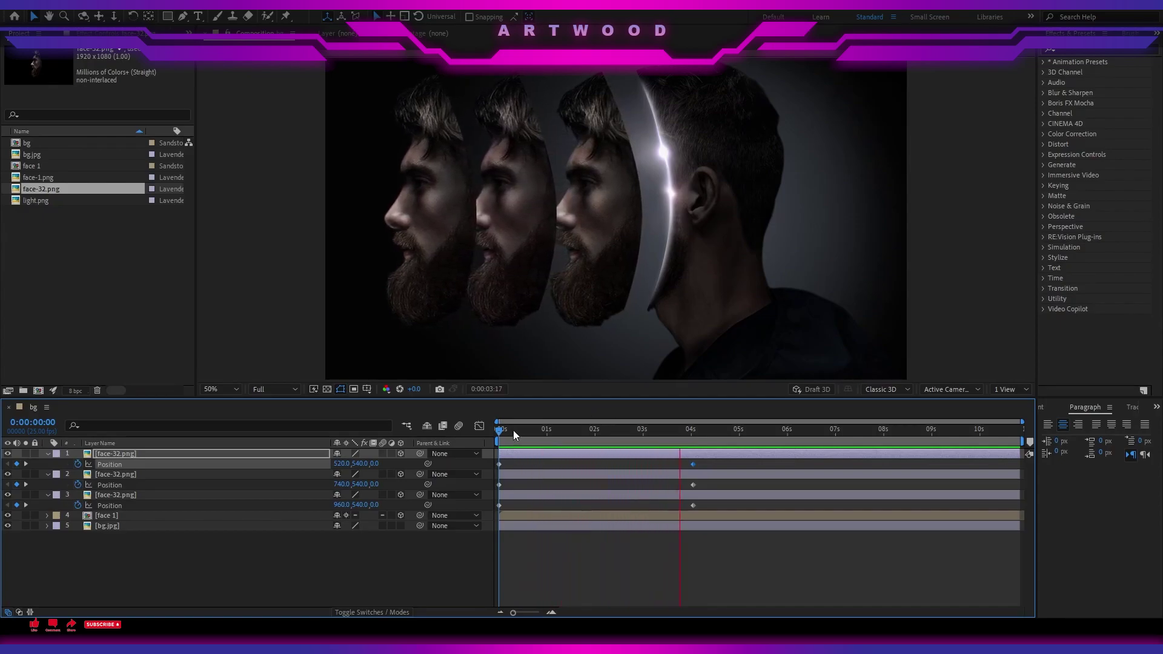
key("space")
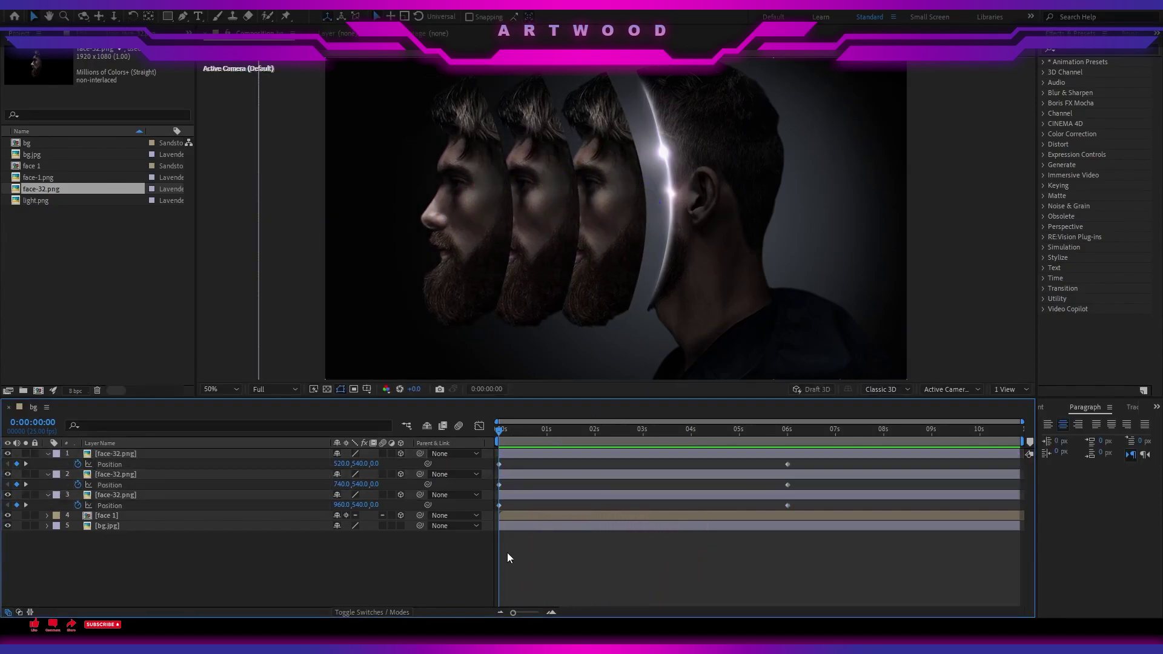
Try Easy Ease on all position keyframes of the three face layers
left_click_drag(812, 459, 485, 520)
left_click(453, 551)
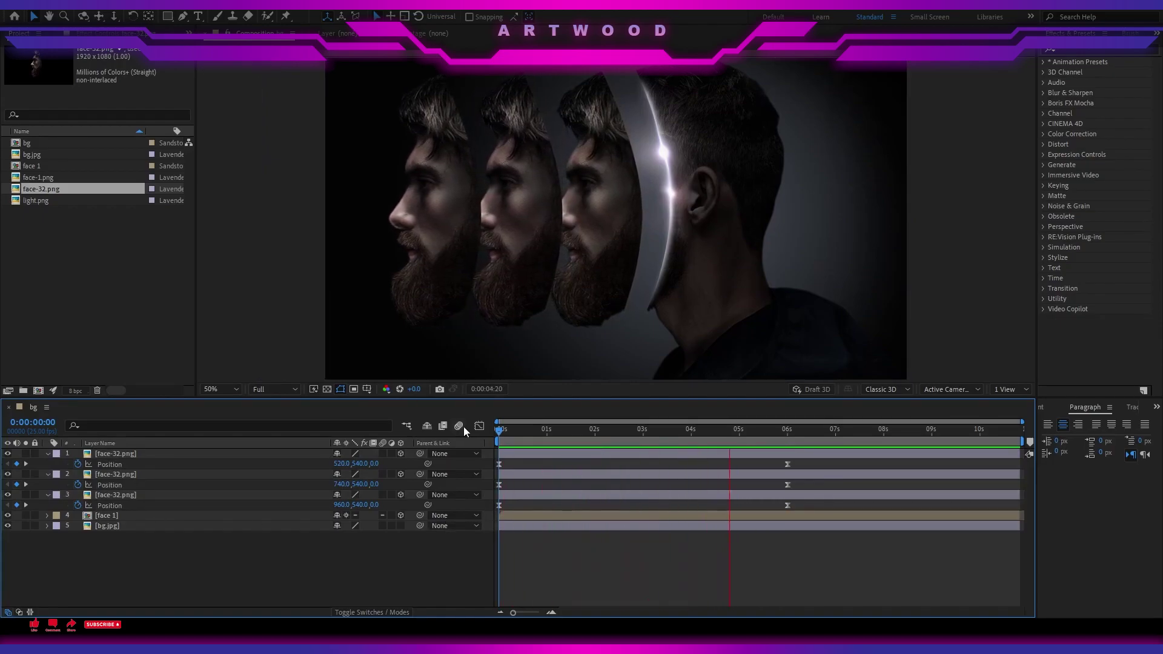
key("space")
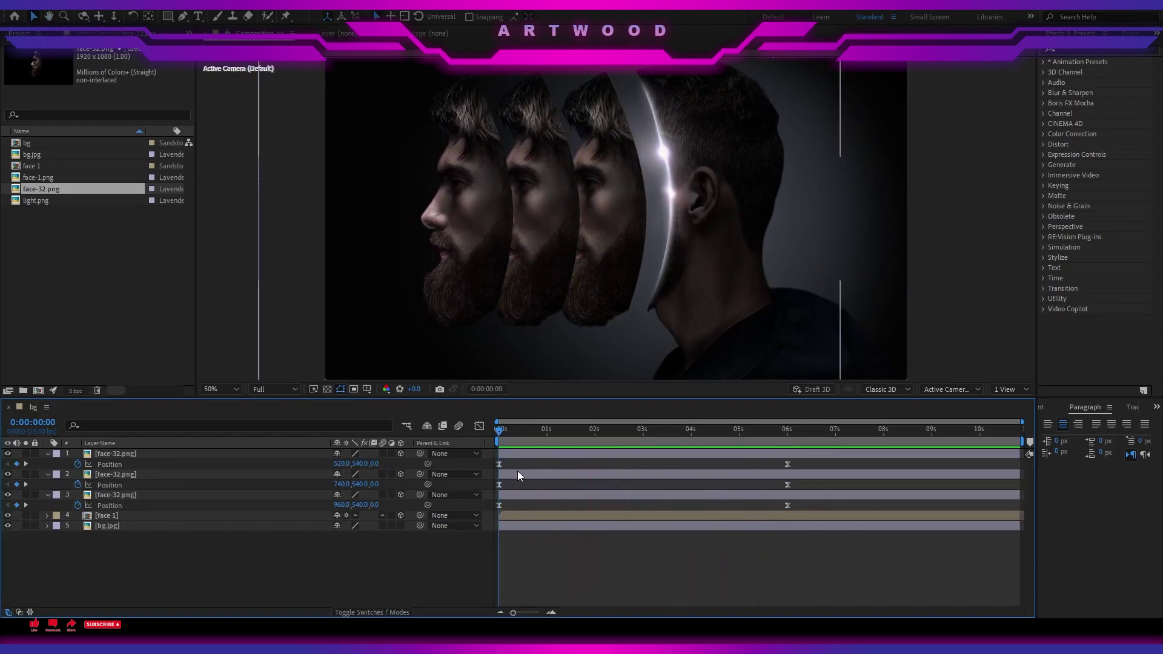
left_click_drag(516, 463, 479, 515)
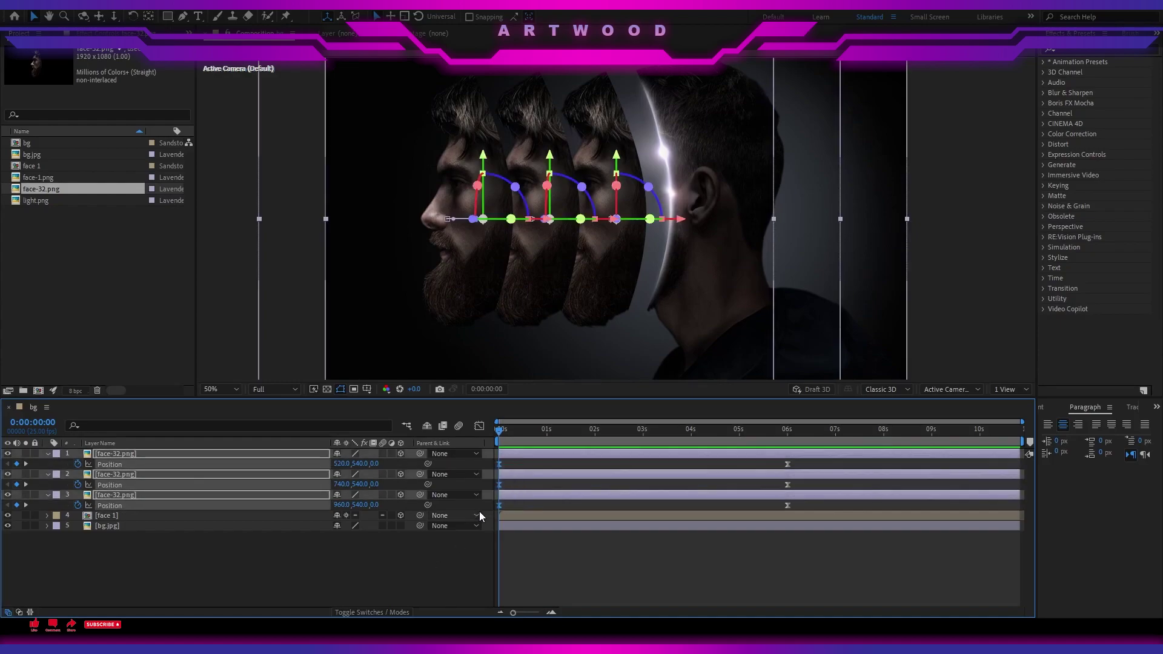
key("ctrl+z")
Apply Easy Ease only to the end position keyframes of the three face layers and preview the motion
left_click_drag(809, 459, 766, 506)
key("F9")
left_click(460, 584)
key("space")
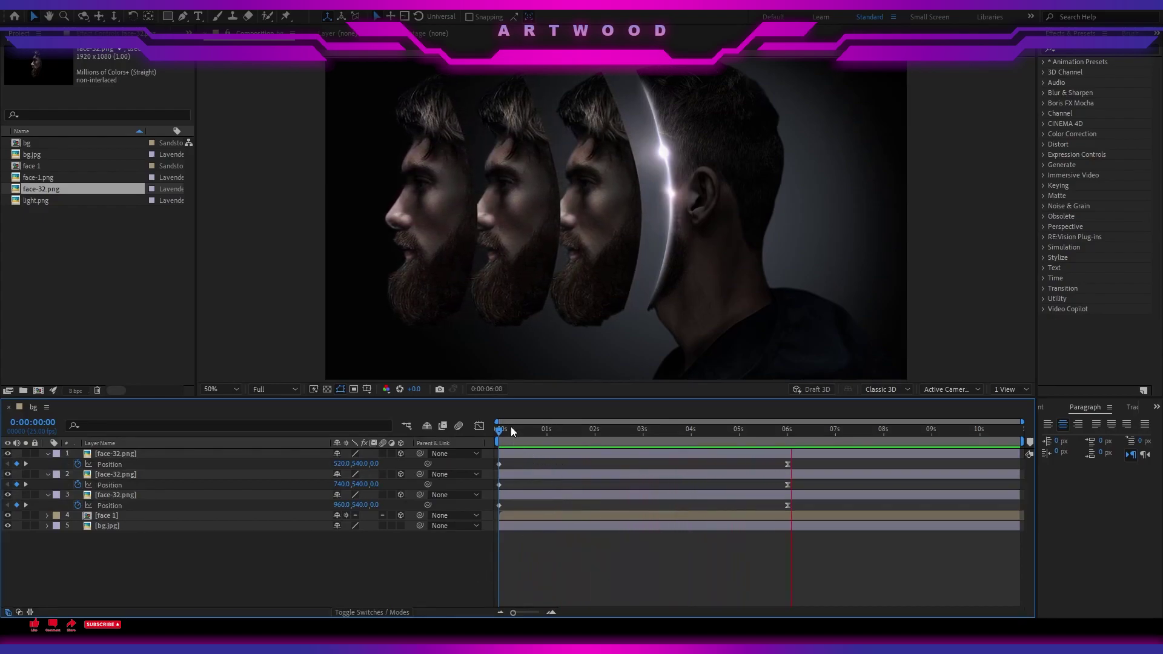
key("space")
key("u")
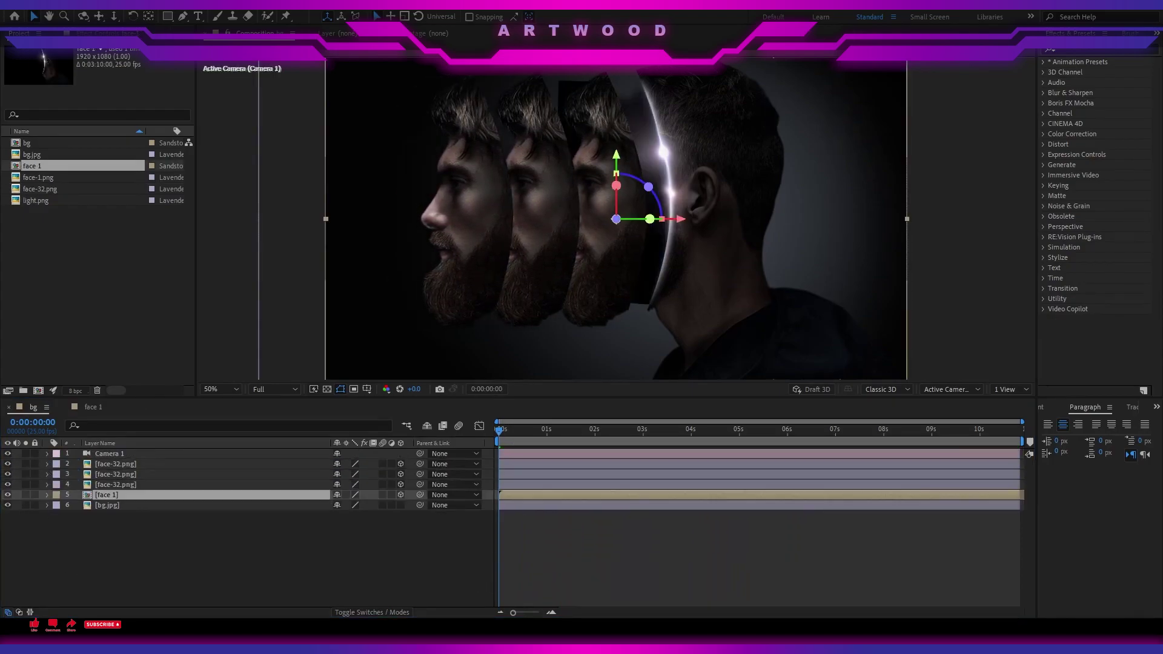
Try dollying Camera 1 while switching Collapse Transformations on the 3D face 1 layer
left_click(137, 454)
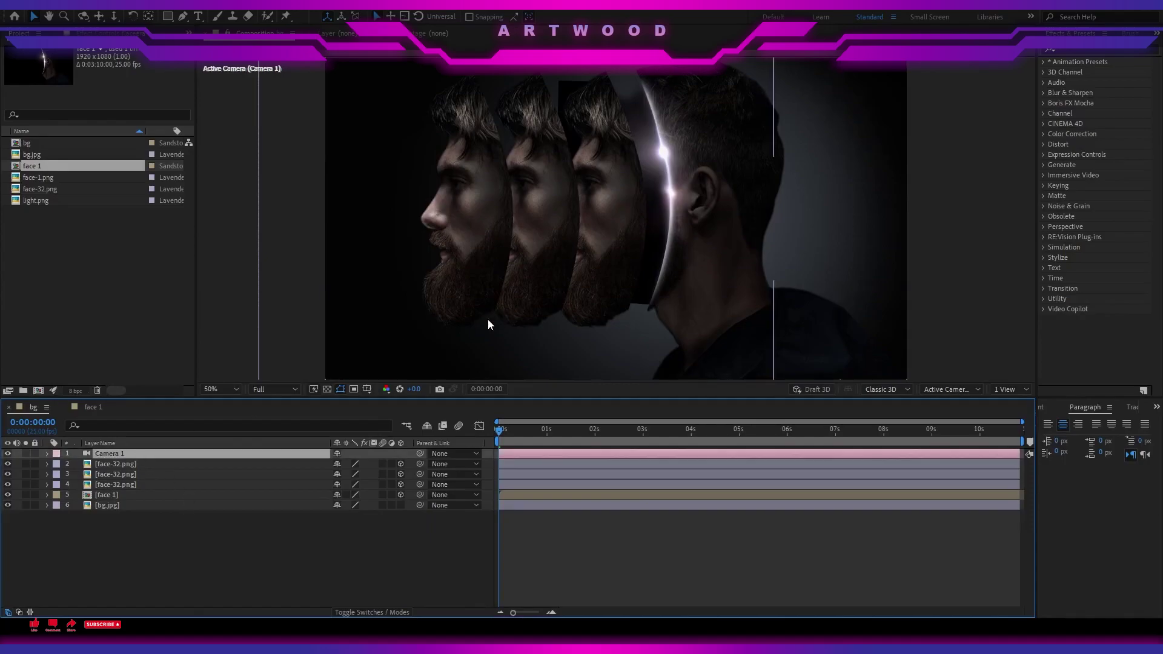
left_click(400, 495)
left_click(114, 16)
mouse_move(588, 253)
left_mouse_down()
mouse_move(596, 227)
mouse_move(591, 253)
mouse_move(604, 237)
left_mouse_up()
left_click(345, 495)
mouse_move(543, 296)
left_mouse_down()
mouse_move(549, 259)
mouse_move(551, 282)
left_mouse_up()
Compare the scene with Collapse Transformations on and off for the face 1 layer
left_click(346, 495)
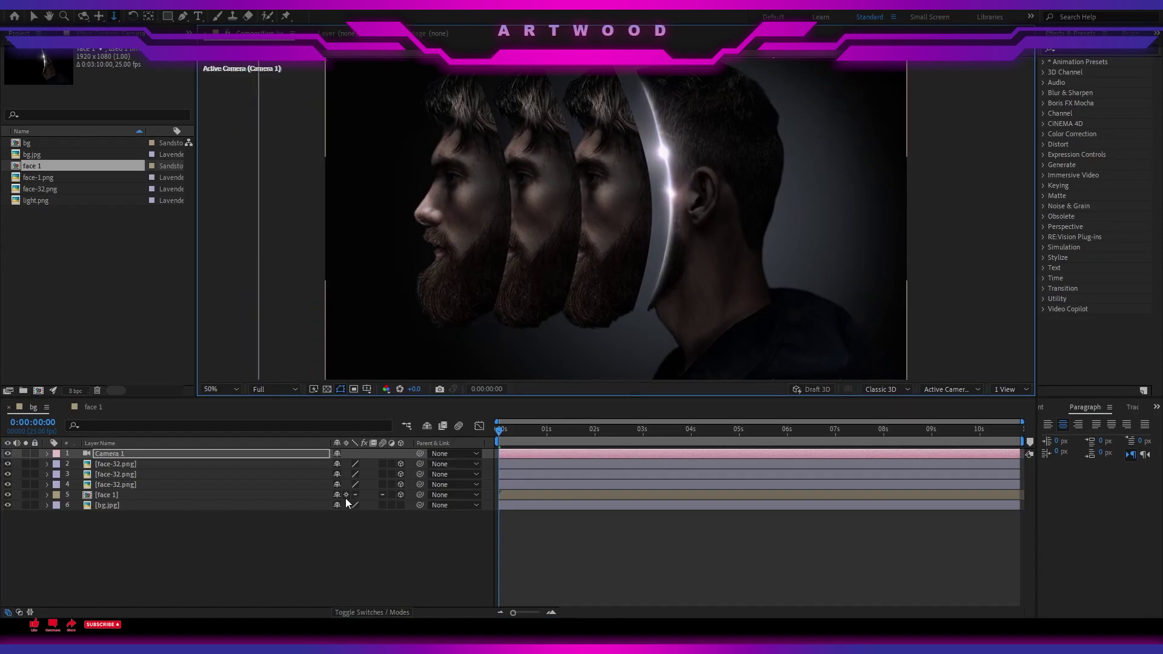
left_click(347, 495)
left_click(347, 495)
left_click(348, 495)
left_click(347, 495)
left_click(347, 494)
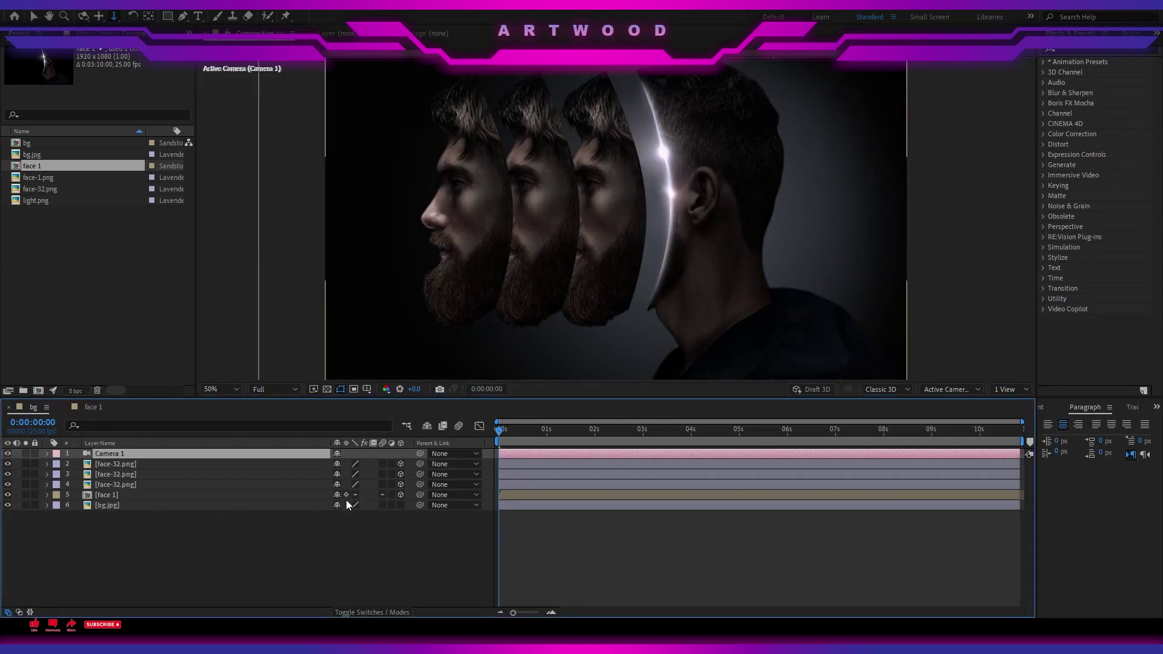
Move light.png out of the face 1 composition into bg, directly above face 1, and make it a 3D layer
double_click(104, 496)
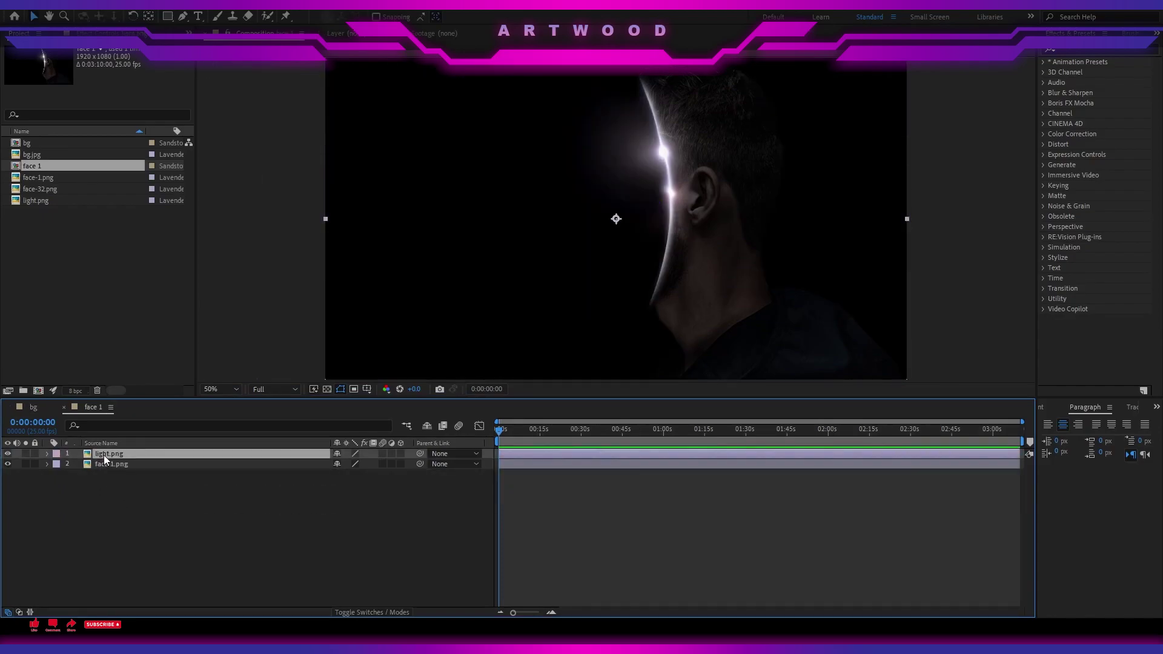
left_click(34, 407)
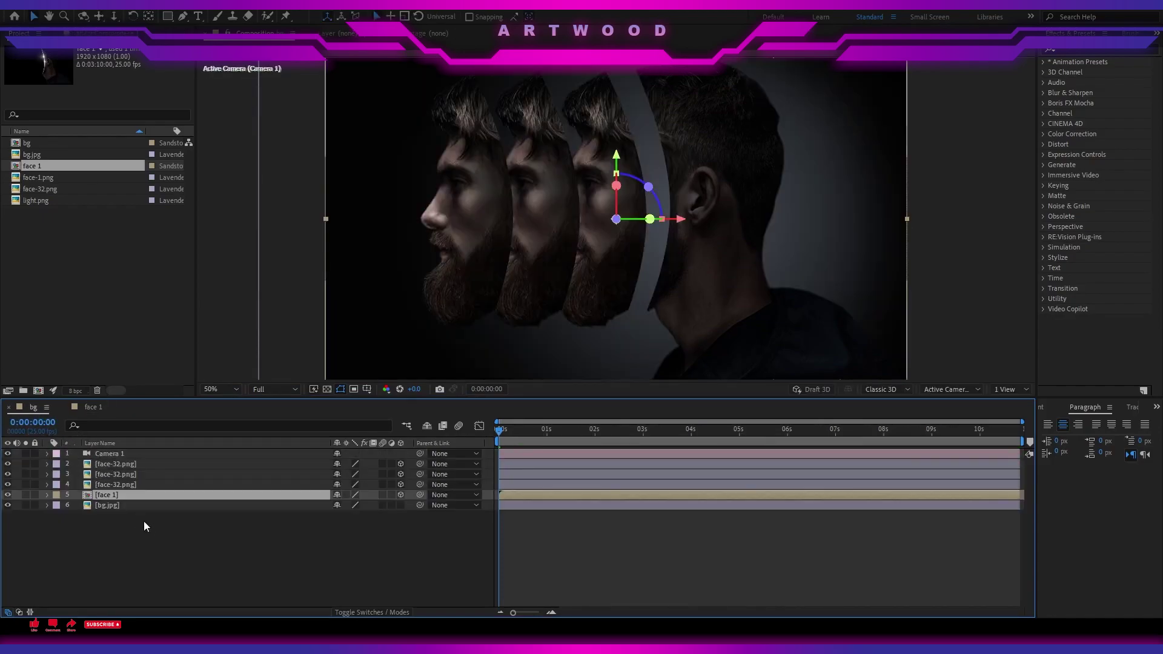
left_click(401, 494)
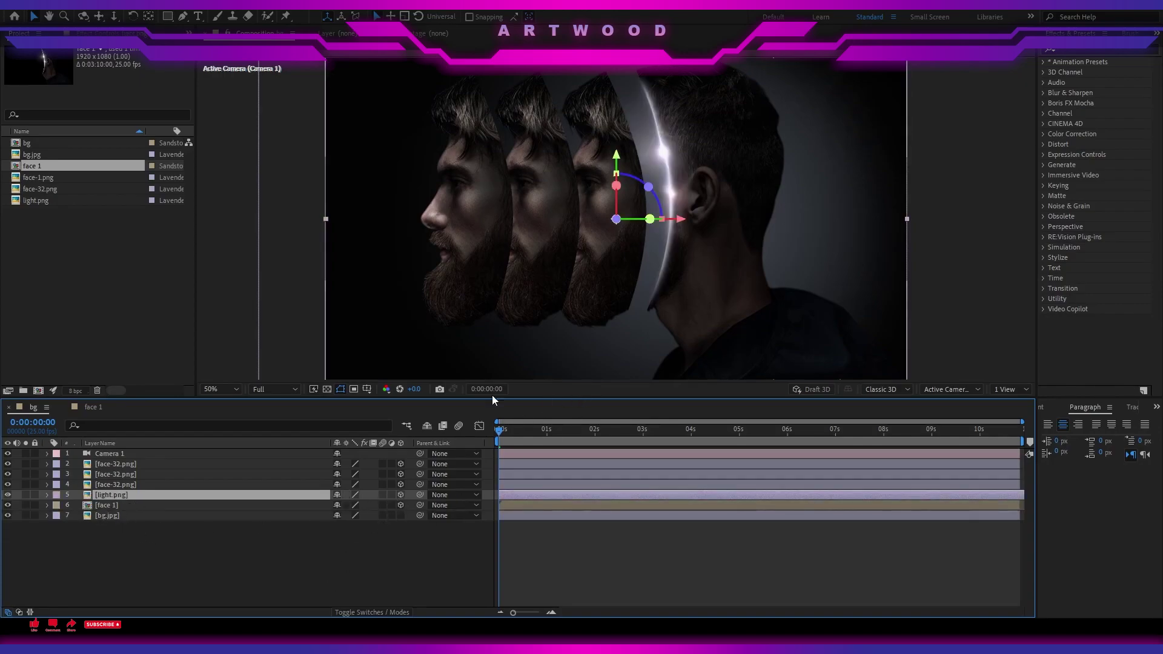
left_click(116, 17)
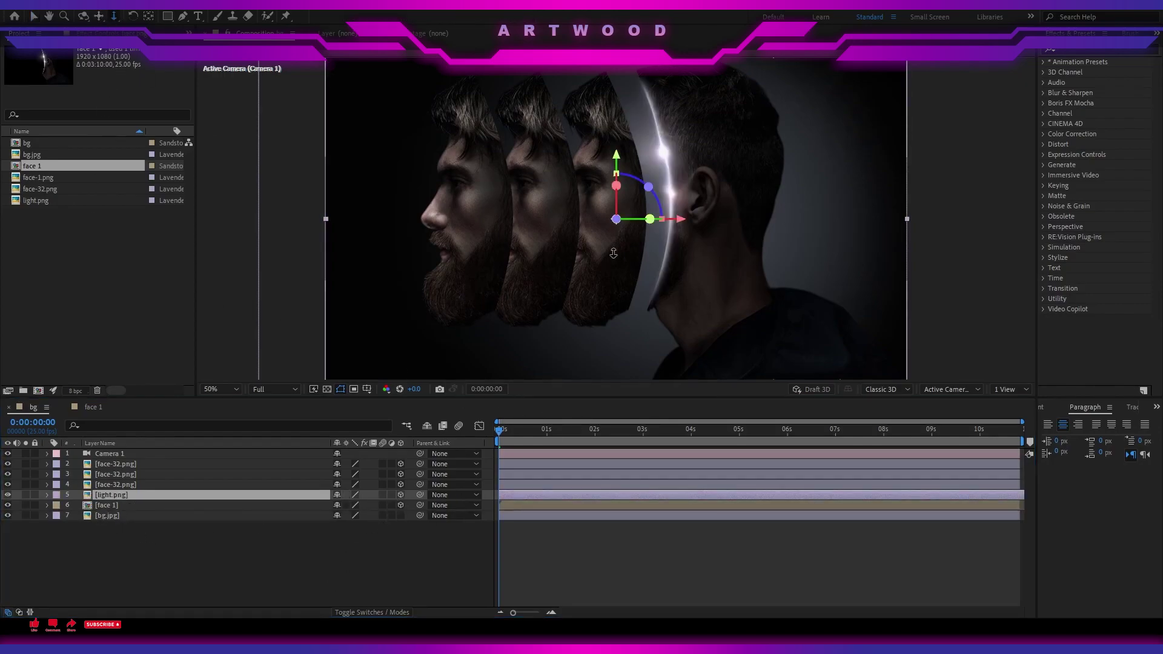
left_click_drag(616, 240, 599, 268)
key("ctrl+z")
Show the Top view beside the active camera view and enlarge it to see the layers' depth
left_click(1007, 391)
left_click(1012, 417)
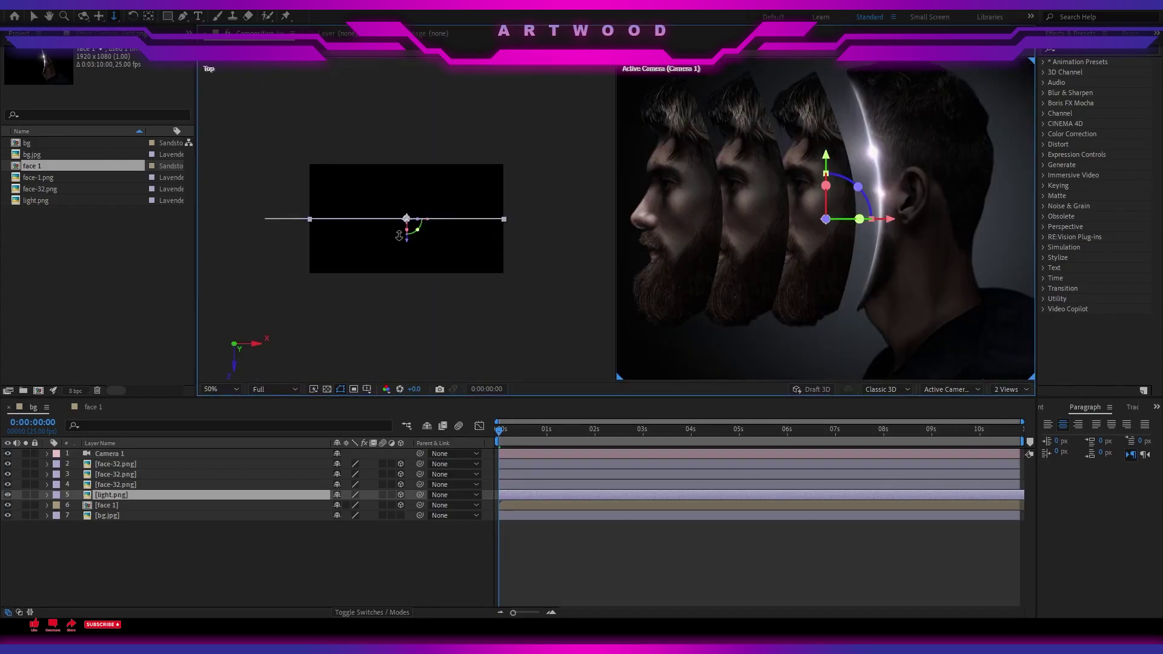
scroll(399, 235, "up", 2)
left_click(175, 552)
left_click(105, 484)
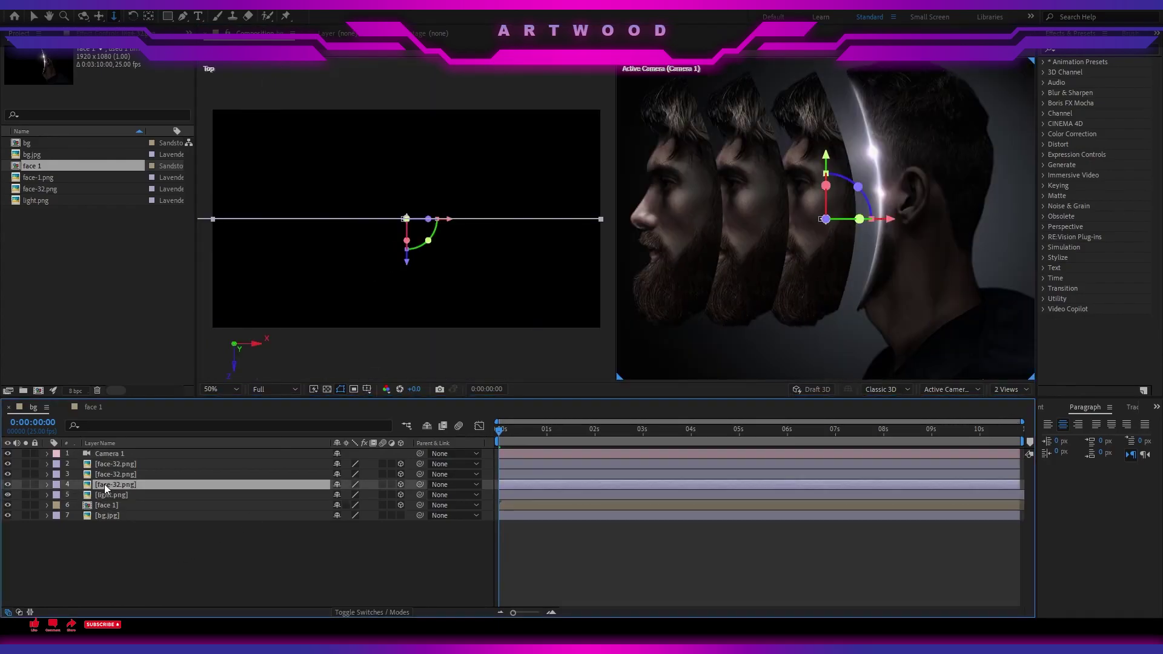
Move the middle face-32.png layer toward the camera to about -88 on the Z axis
left_click(111, 475)
left_click(115, 464)
left_click(117, 475)
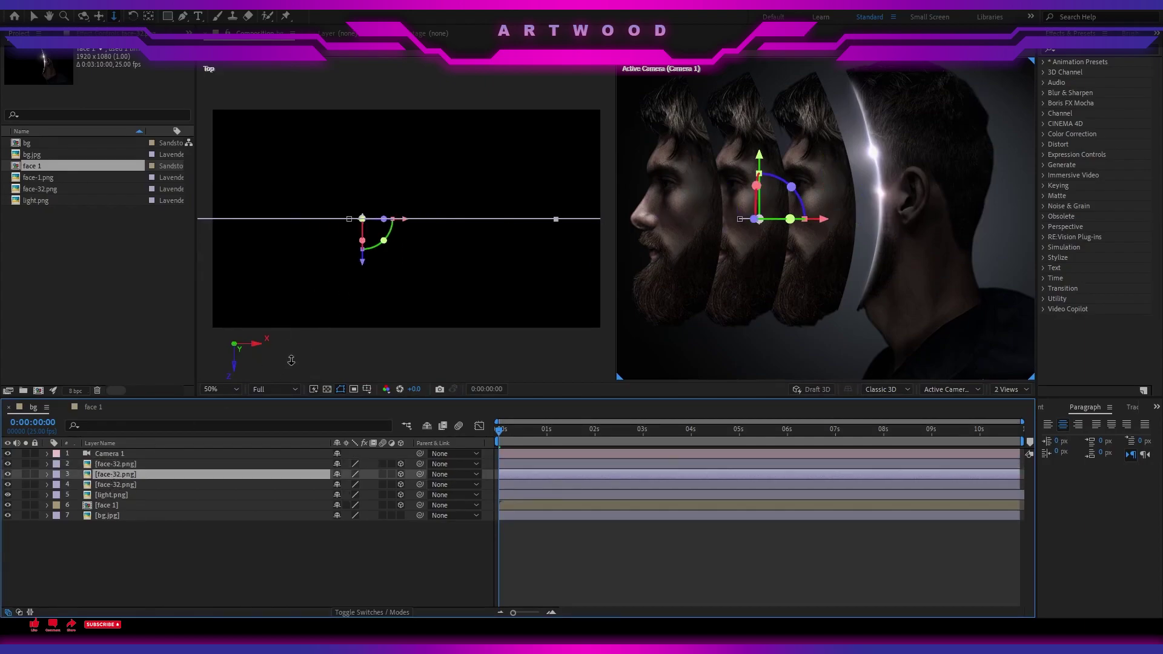
left_click_drag(362, 267, 362, 268)
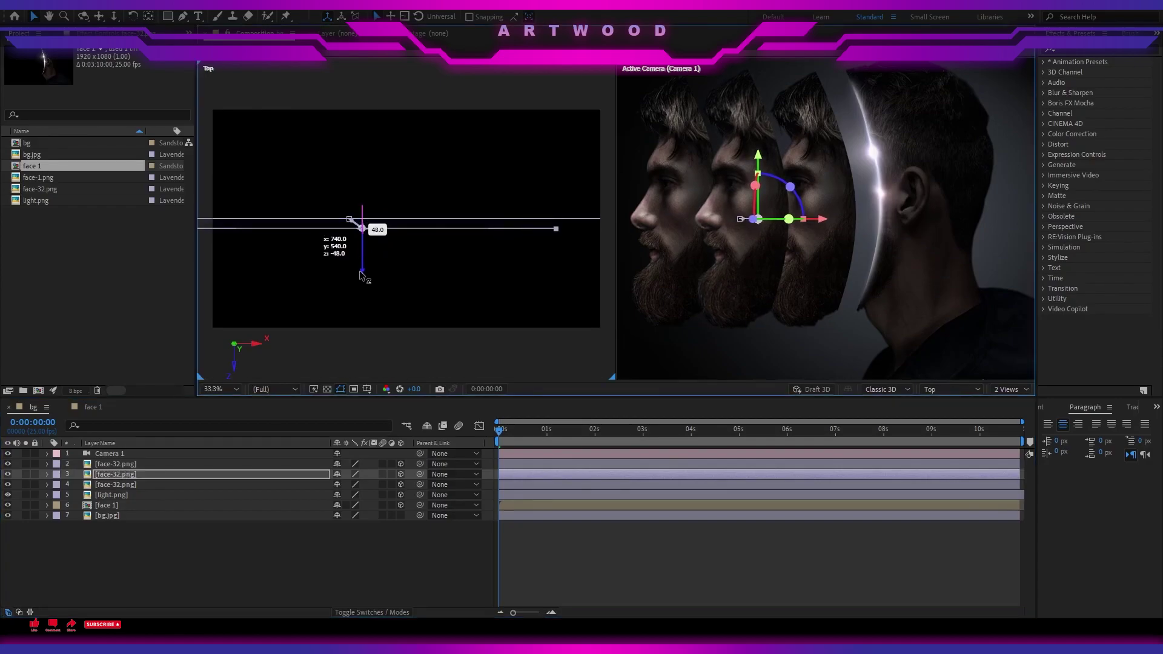
left_click_drag(362, 273, 318, 273)
left_click(108, 464)
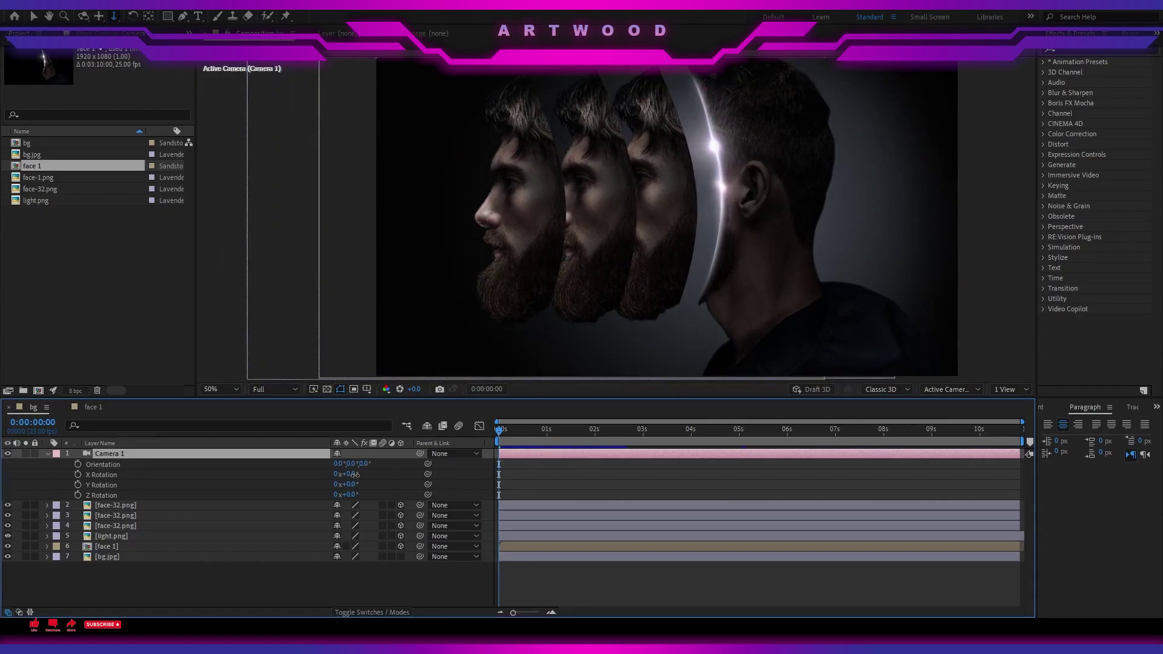
Keyframe Camera 1's position at 0:00:05:02 to about 593.6, 547.4, -2560.7 and preview the camera move
key("p")
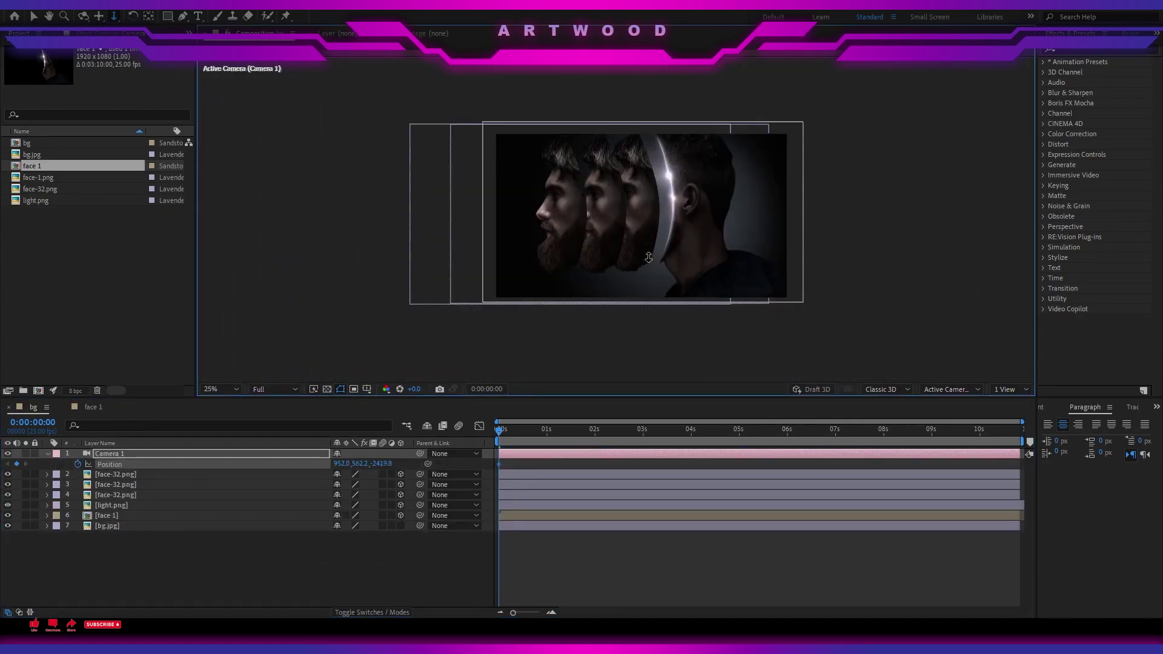
left_click_drag(342, 464, 125, 477)
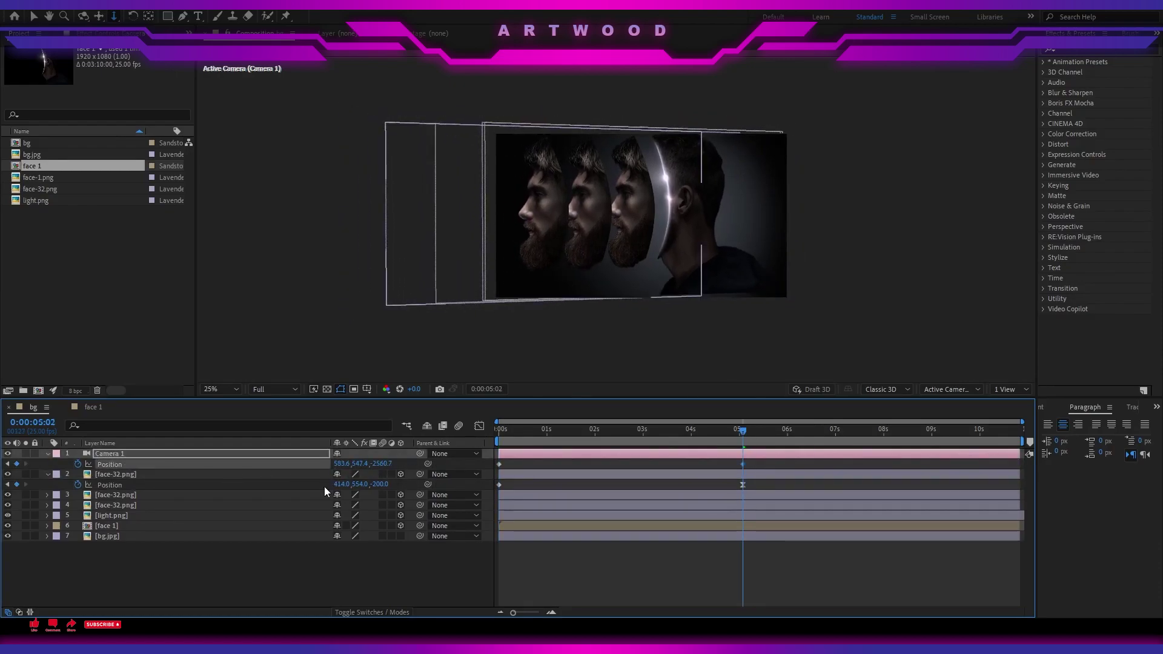
left_click_drag(742, 431, 498, 437)
key("space")
key("space")
key("k")
Rework Camera 1's end position to reframe the faces and preview the animation from the start
left_click_drag(343, 464, 578, 465)
left_click_drag(382, 464, 272, 468)
left_click(273, 454)
key("2")
left_click_drag(471, 239, 473, 246)
left_click_drag(742, 430, 498, 432)
key("space")
key("space")
key("space")
key("space")
Nudge the face-32.png layer nearest the head slightly along the X axis and preview the motion
left_click(48, 474)
left_click(48, 454)
left_click(73, 484)
key("p")
key("v")
left_click_drag(678, 220, 683, 220)
key("space")
key("space")
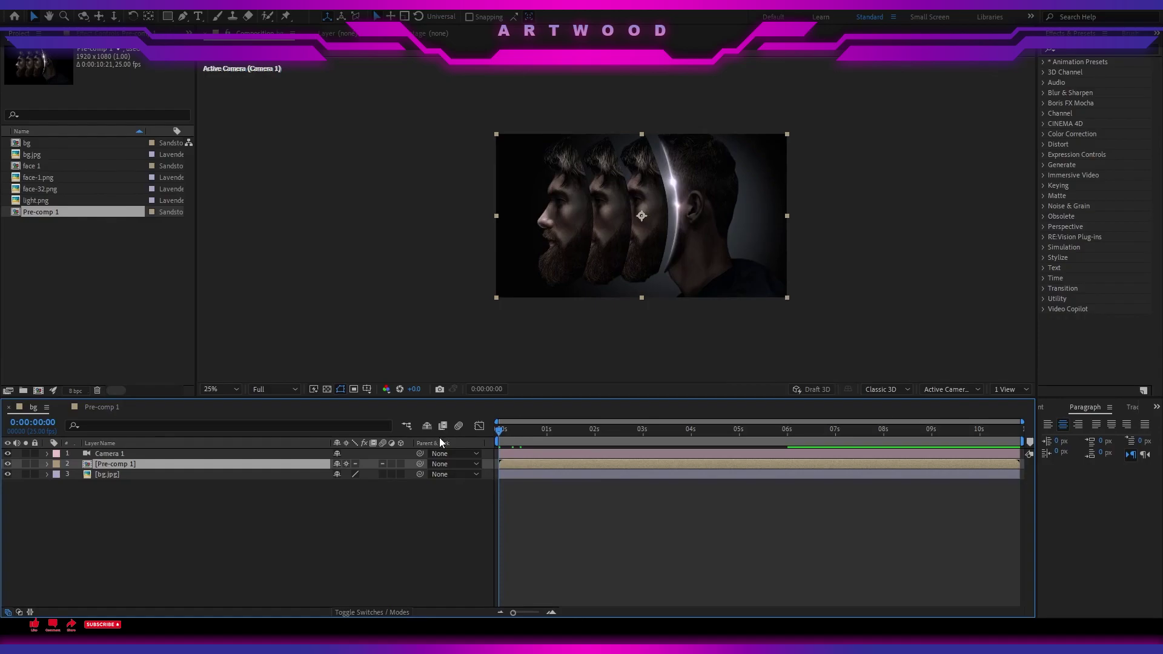
Scale the Pre-comp 1 layer to 91% at 0:00:06:00 and shift it slightly to the right in the frame
key("k")
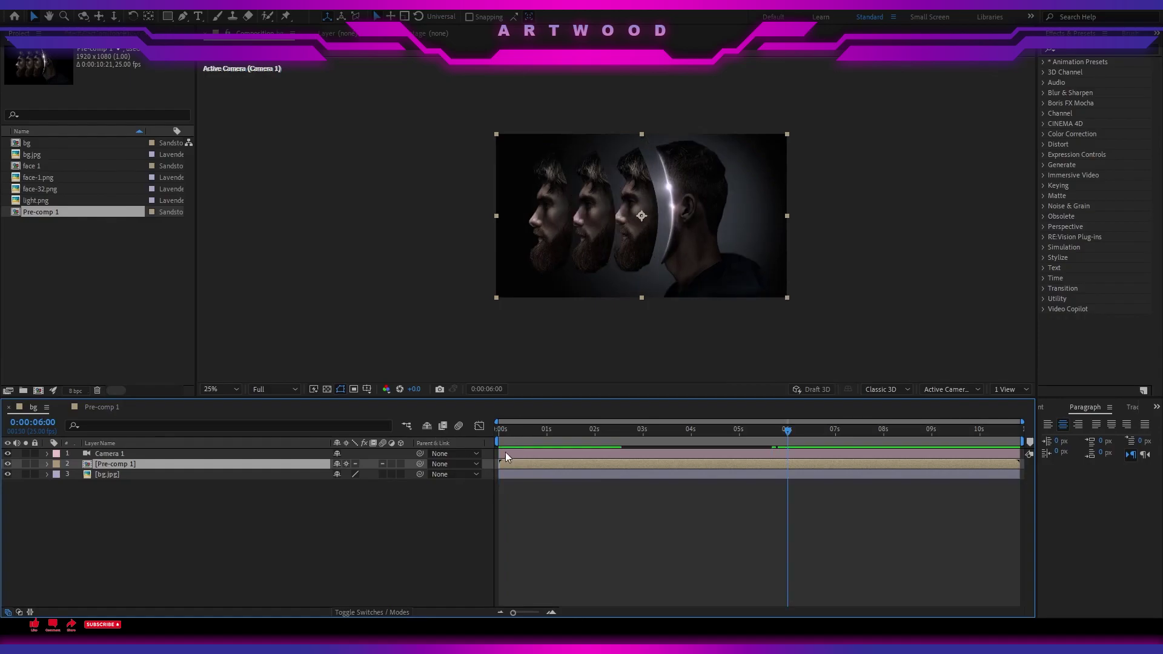
key("s")
left_click_drag(356, 478, 286, 481)
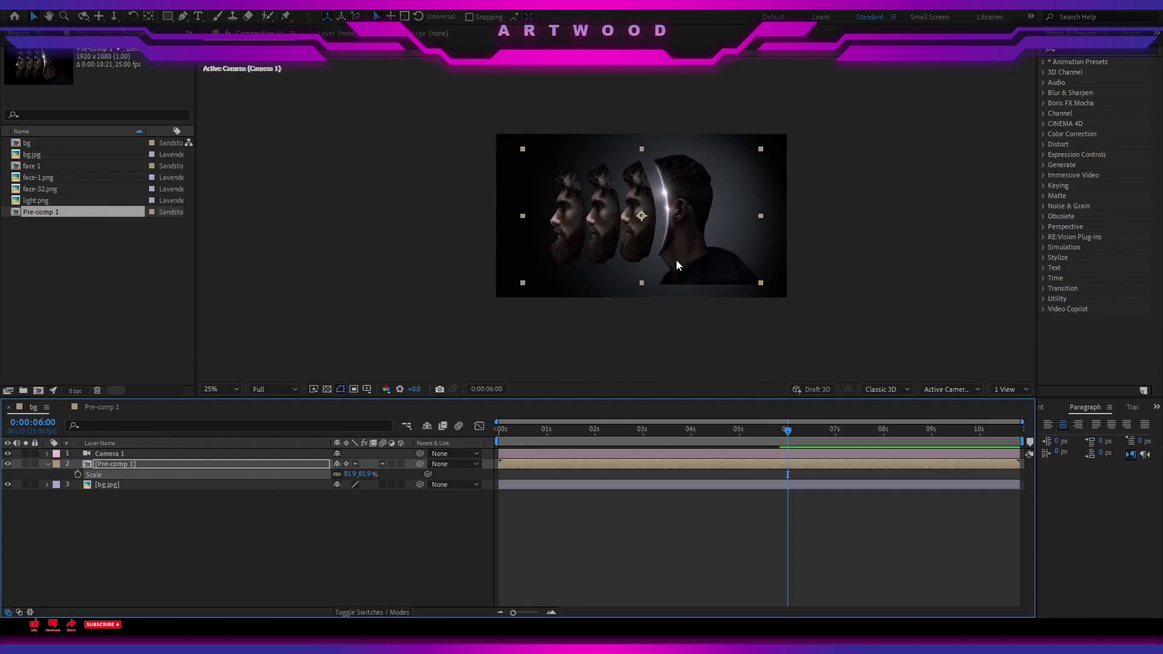
left_click_drag(361, 474, 400, 473)
left_click_drag(765, 233, 787, 239)
Preview the bg composition, make Pre-comp 1 a 3D layer and play it again
key("Home")
key("space")
key("space")
left_click(388, 471)
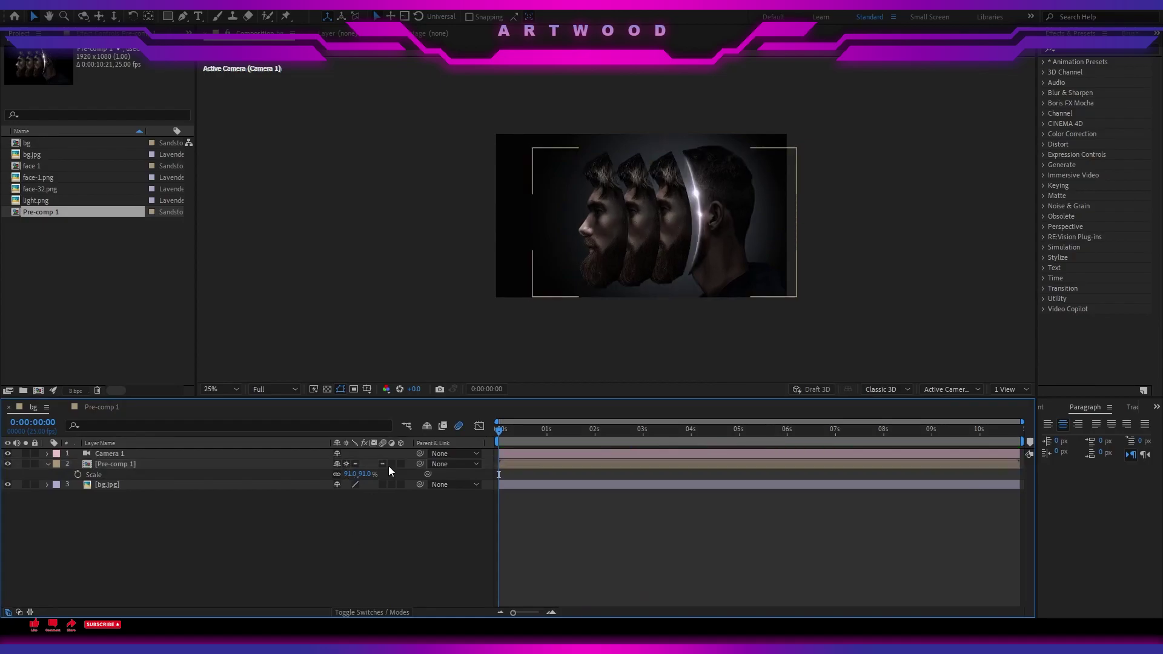
left_click(401, 465)
left_click(48, 464)
key("space")
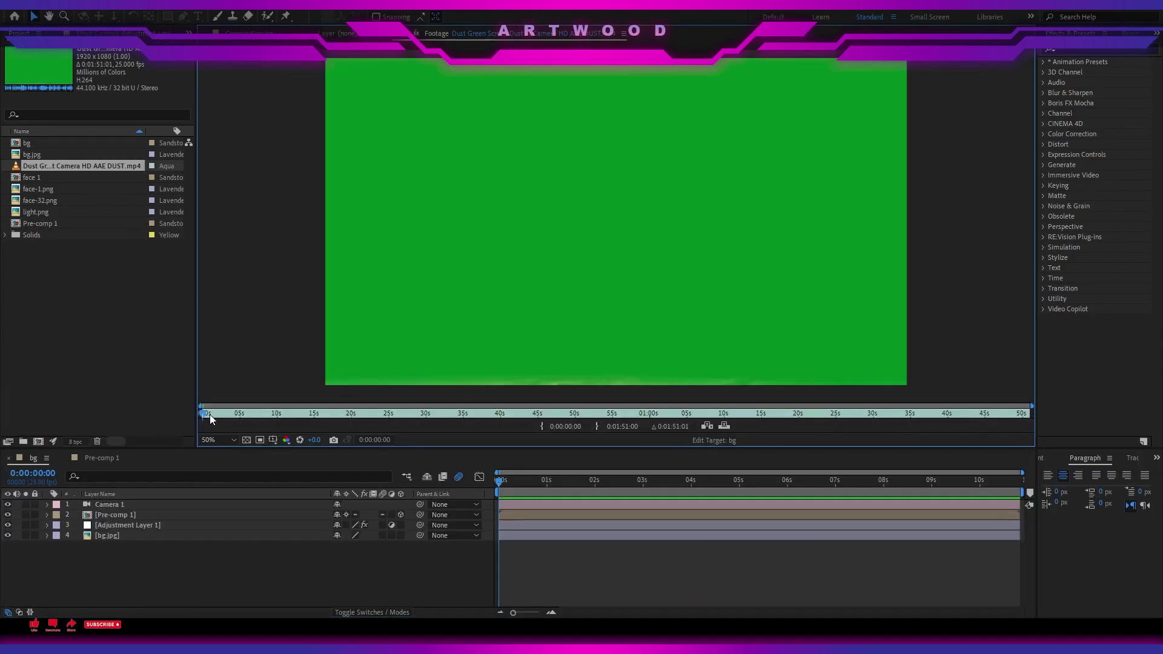
Set a later in point for the green screen dust footage and place it as the top layer of bg
left_click_drag(209, 415, 474, 420)
key("alt+[")
left_click(541, 427)
key("alt+]")
left_click_drag(82, 166, 209, 552)
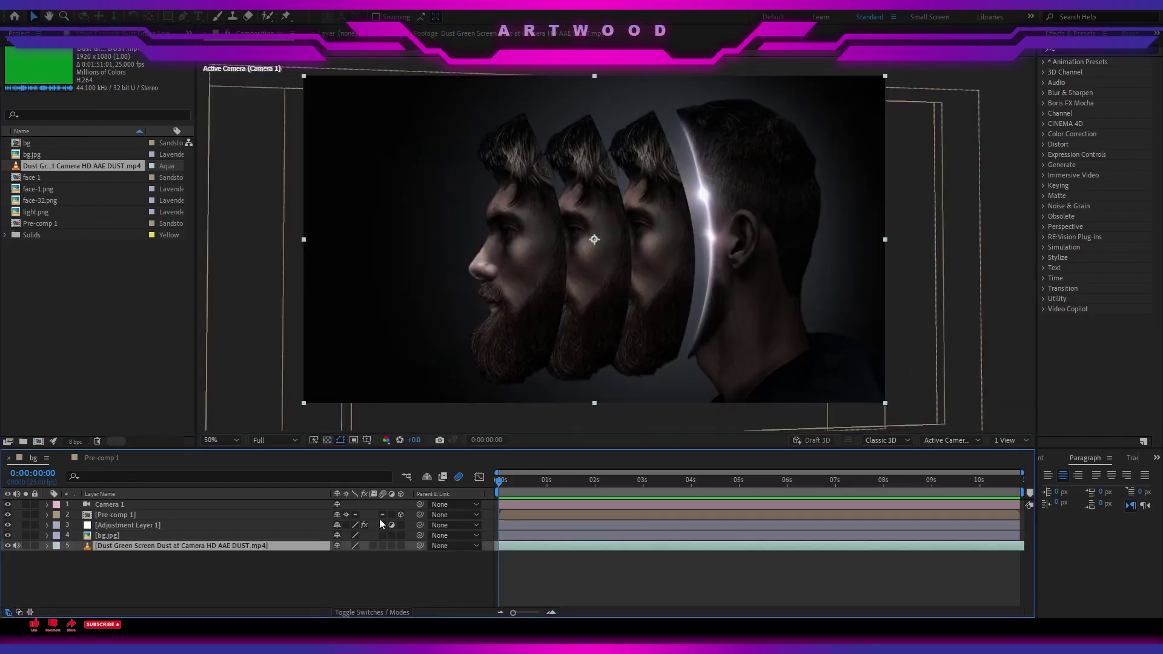
left_click_drag(132, 503, 133, 503)
Apply Keylight (1.2) to the dust layer and sample the green background as its Screen Colour
left_click(1094, 50)
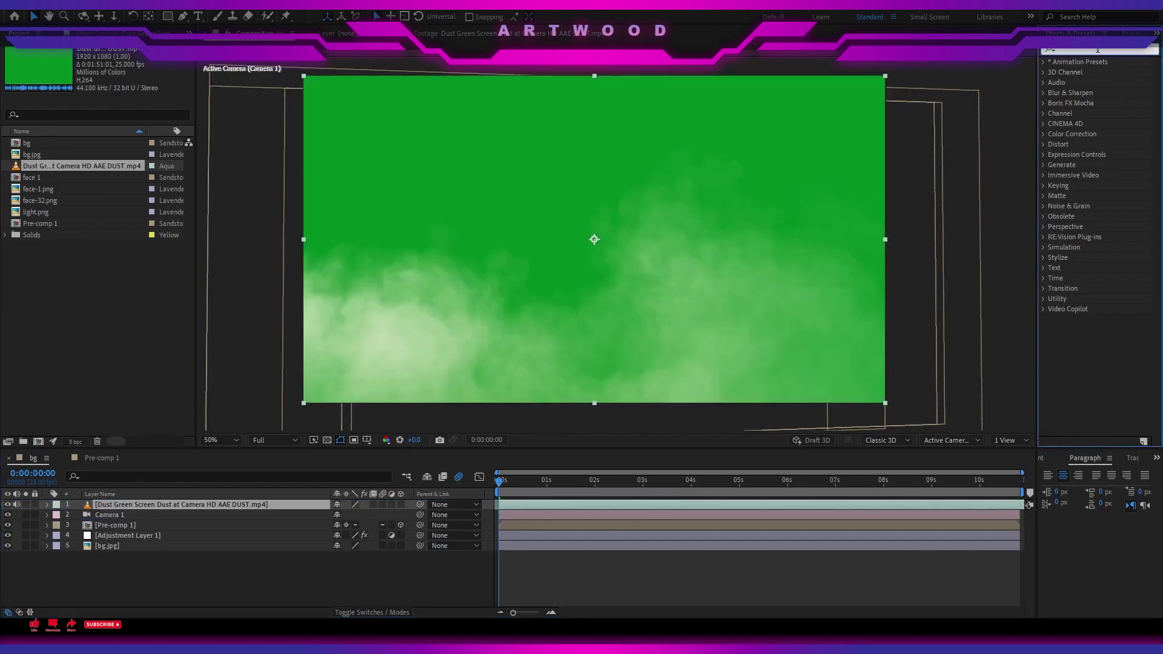
type("key")
left_click_drag(1091, 186, 227, 504)
left_click(129, 136)
left_click(500, 276)
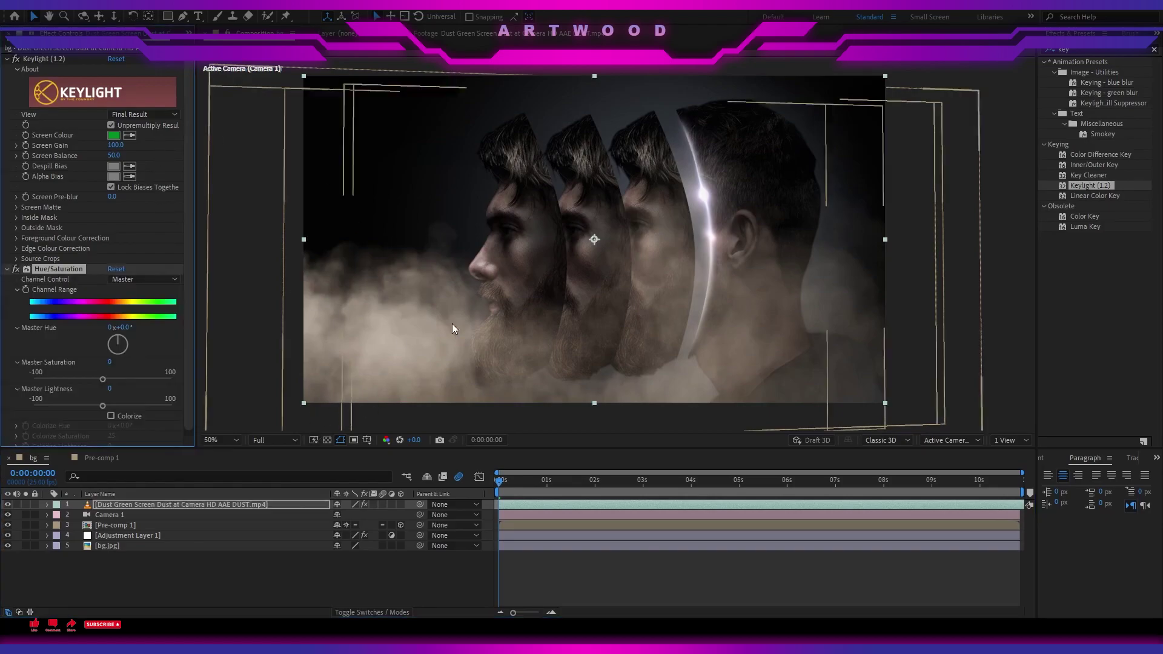
Desaturate the dust layer with Hue/Saturation at -100, lower its opacity and preview the smoke
left_click_drag(119, 505, 166, 501)
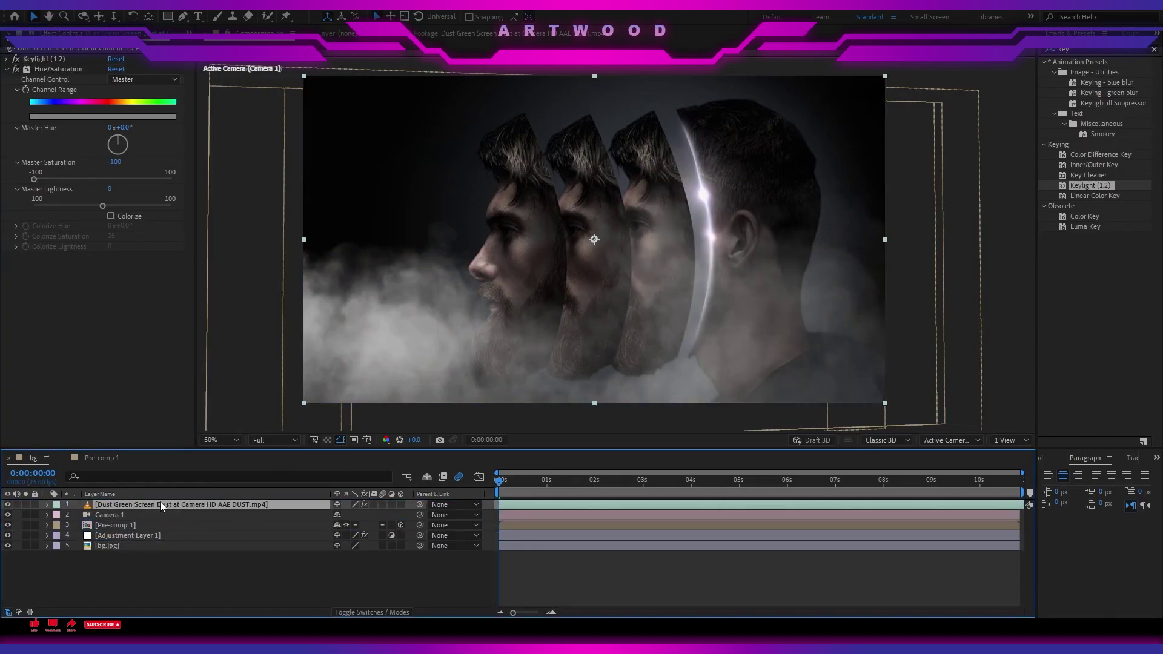
key("t")
left_click_drag(339, 515, 289, 515)
key("space")
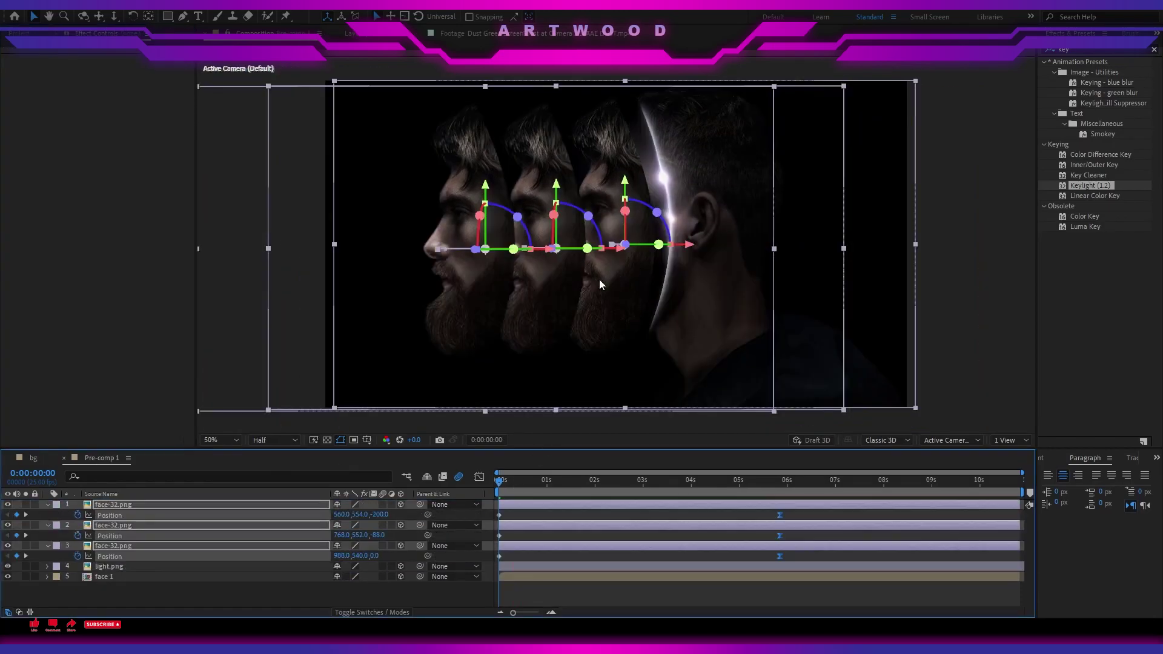
Try rotating the second face-32.png layer about its Y axis inside Pre-comp 1
key("r")
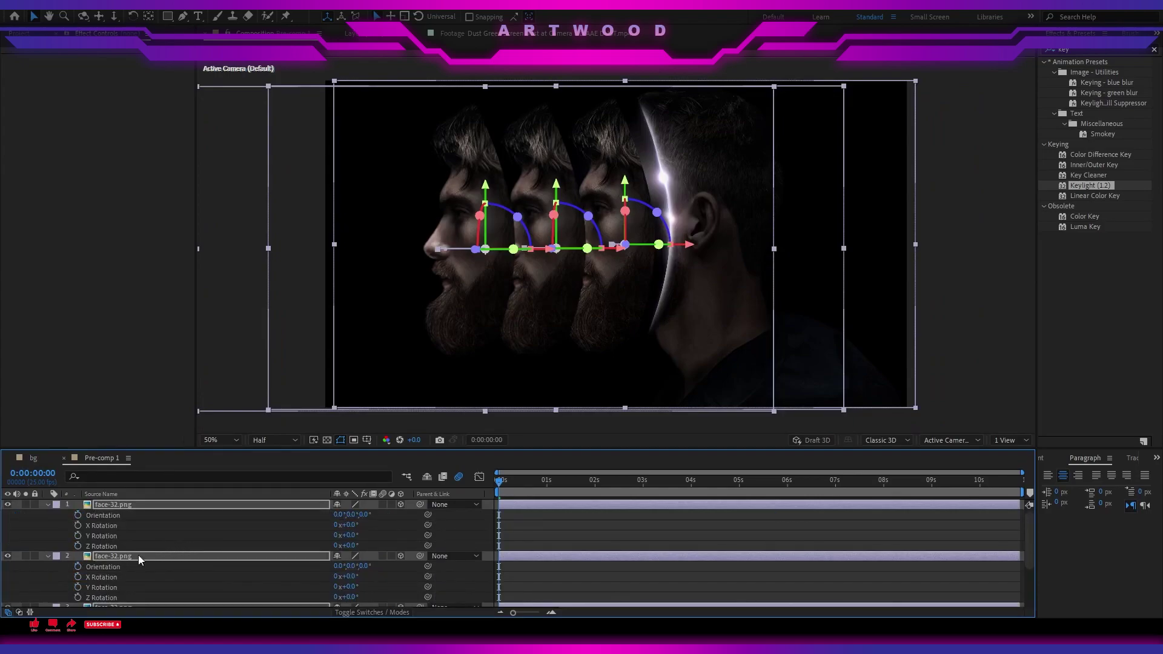
key("r")
left_click(128, 558)
left_click(115, 506)
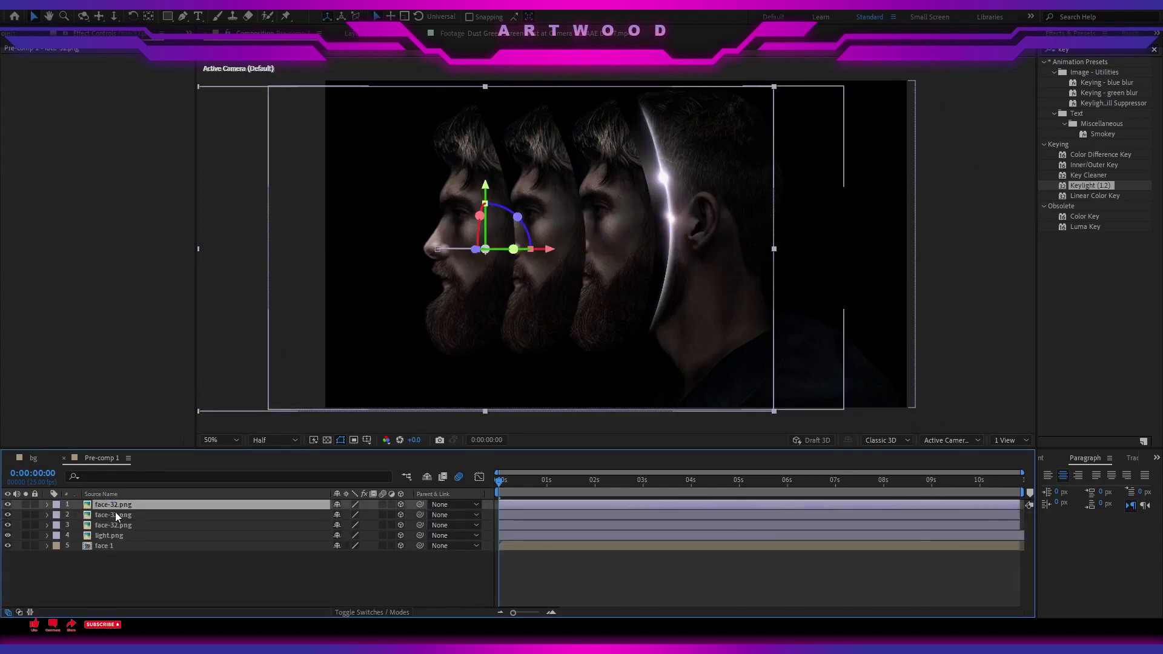
left_click(117, 515)
key("r")
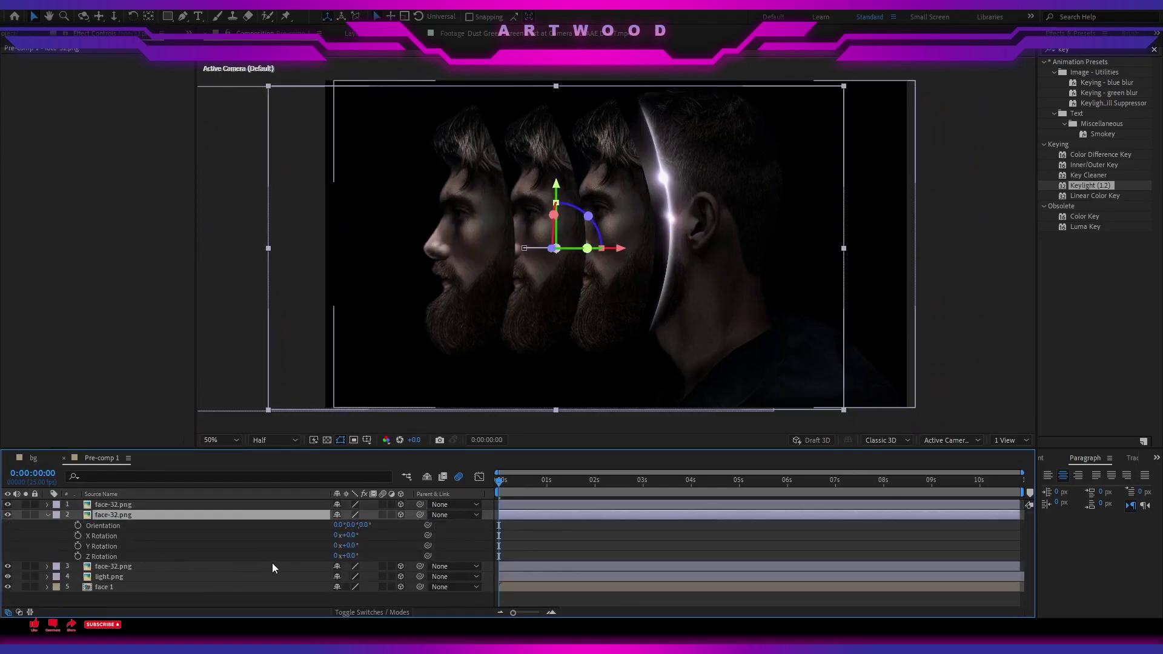
left_click_drag(352, 547, 329, 558)
key("ctrl+z")
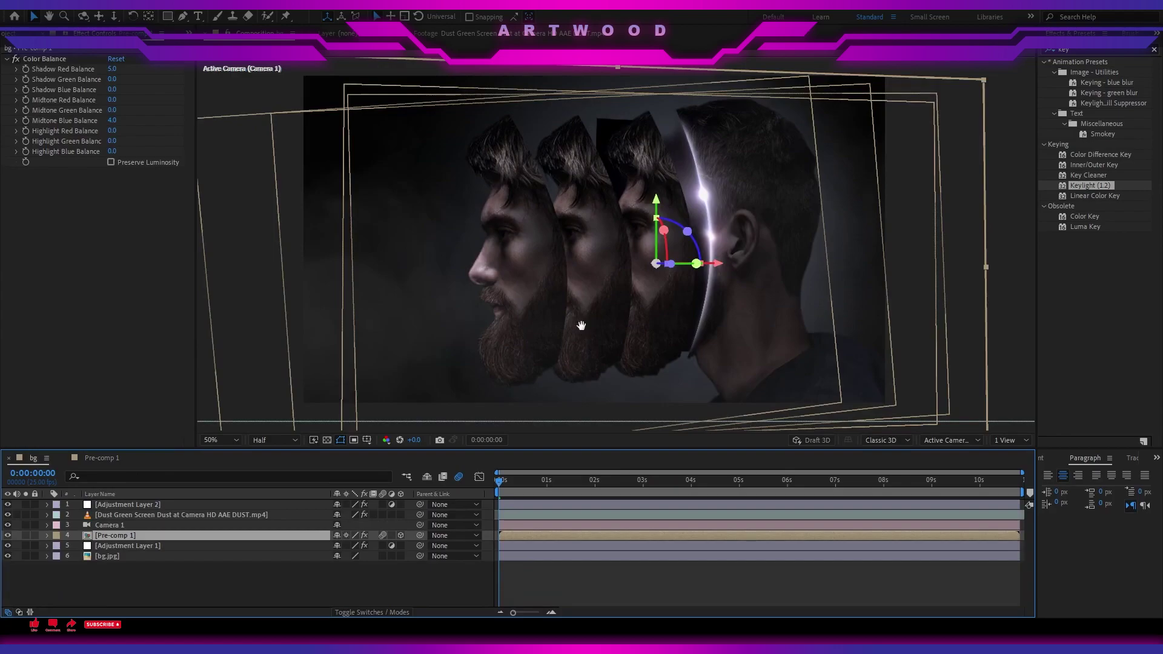
Preview the bg composition and compare Pre-comp 1 with Collapse Transformations off and on at 0:00:00:18
key("space")
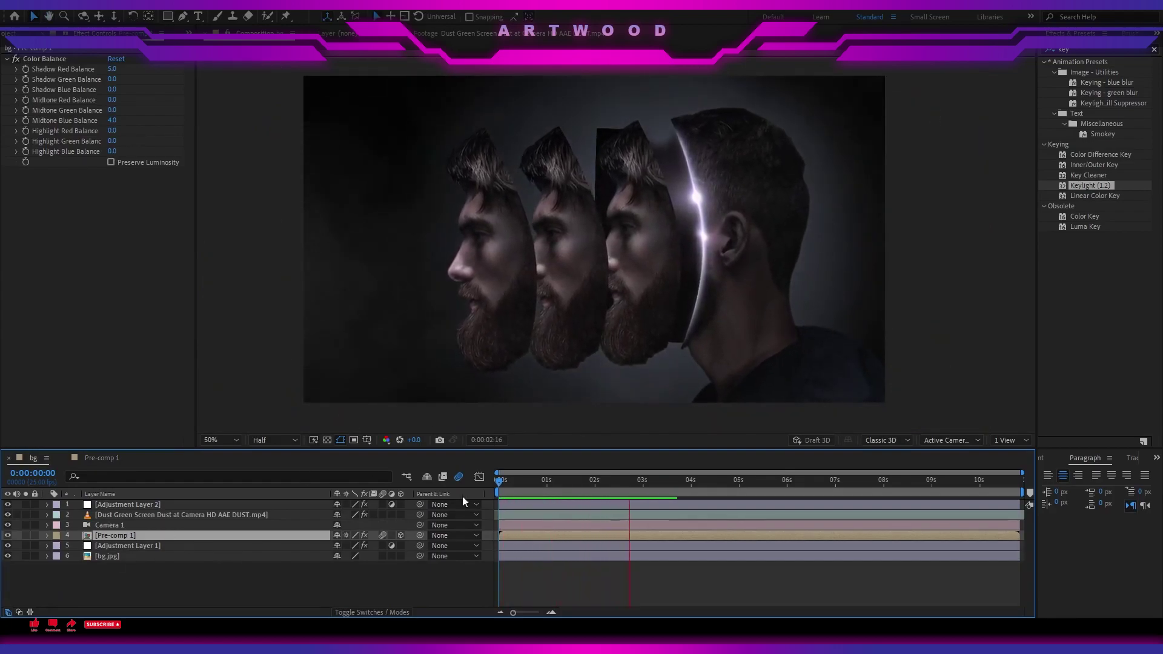
left_click(511, 480)
mouse_move(531, 481)
left_mouse_down()
mouse_move(478, 496)
mouse_move(641, 484)
mouse_move(533, 484)
left_mouse_up()
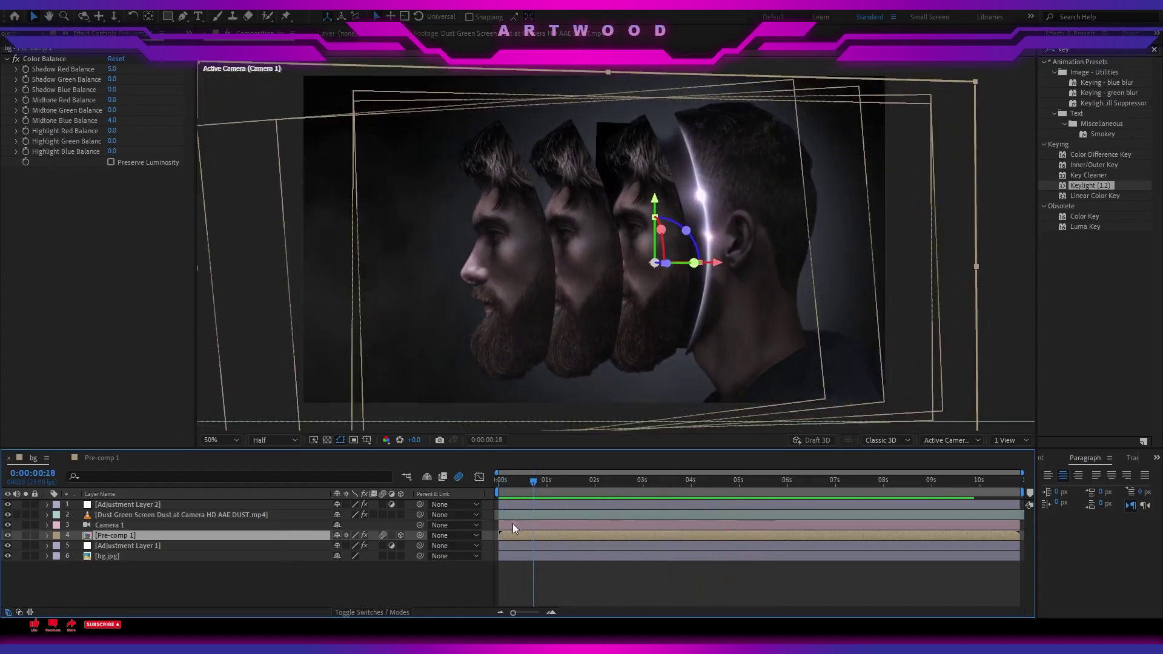
left_click(346, 535)
left_click(346, 536)
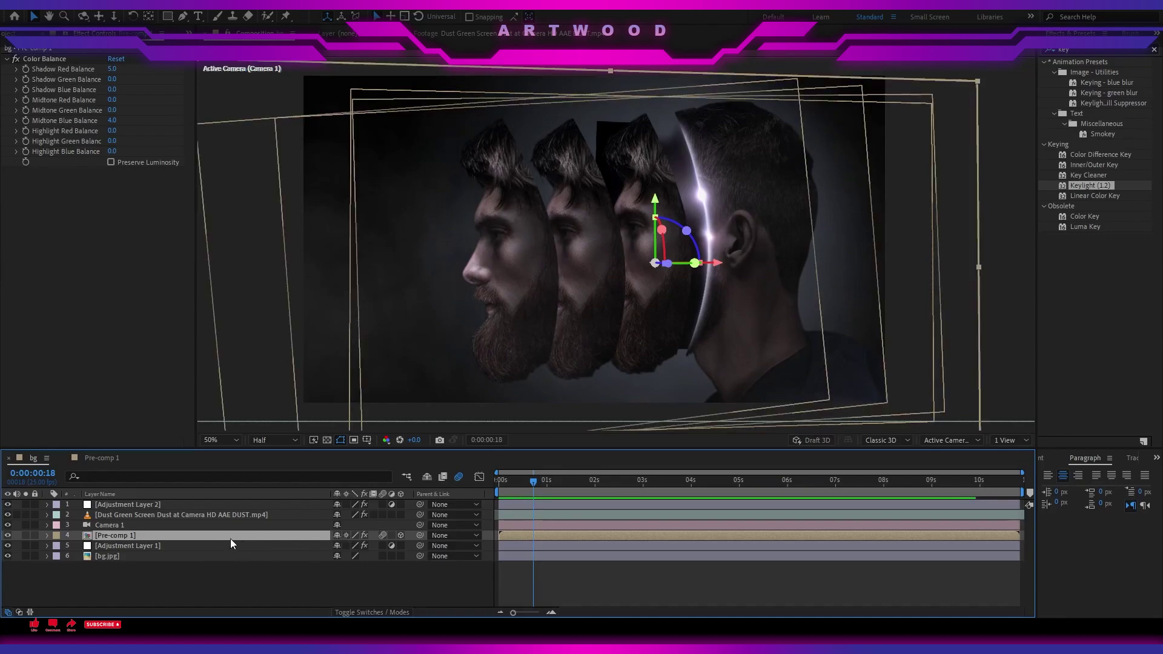
Inside Pre-comp 1, set the middle face's Drop Shadow to 70% opacity and about 77 softness
double_click(119, 536)
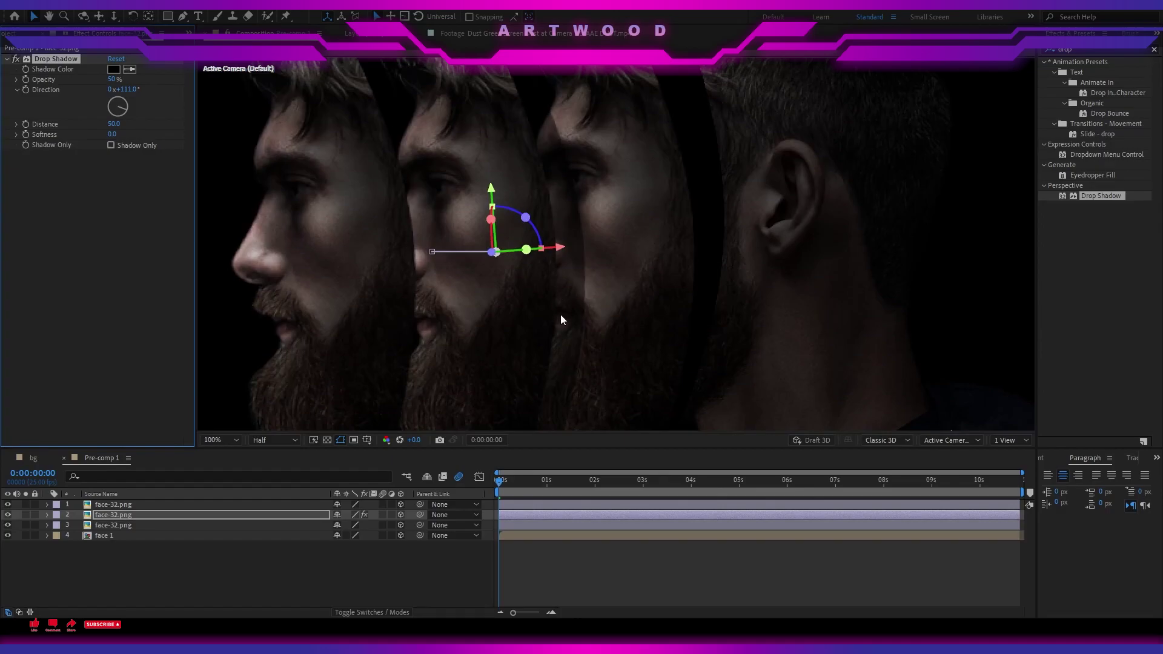
left_click_drag(120, 79, 143, 78)
left_click_drag(118, 136, 146, 132)
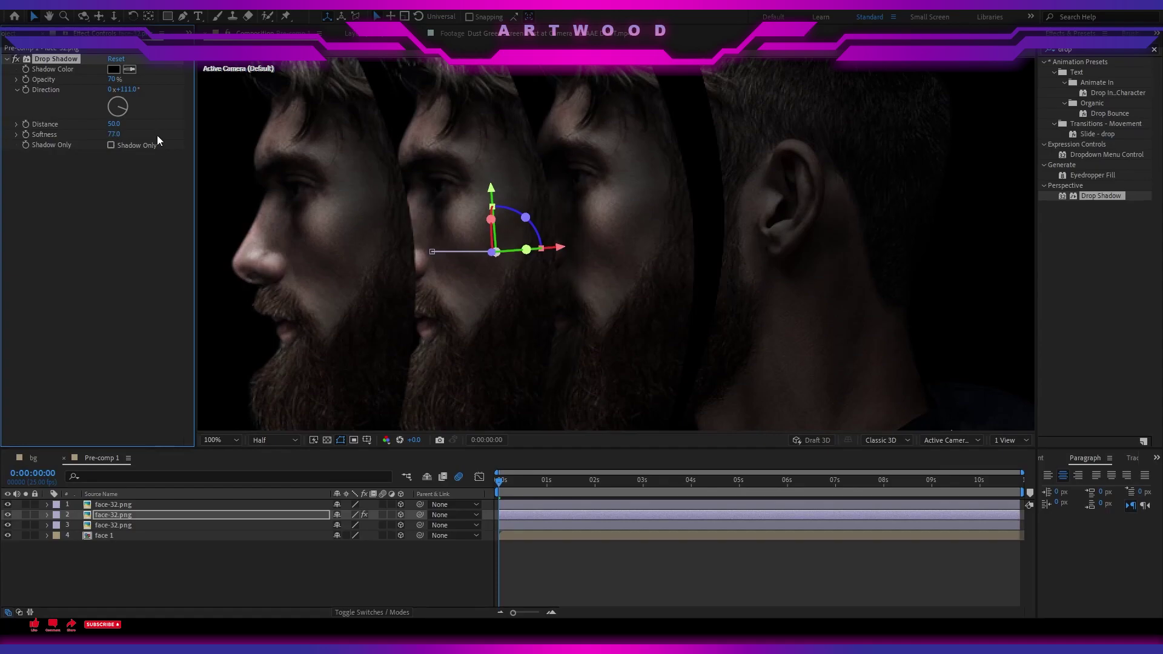
scroll(552, 274, "down", 1)
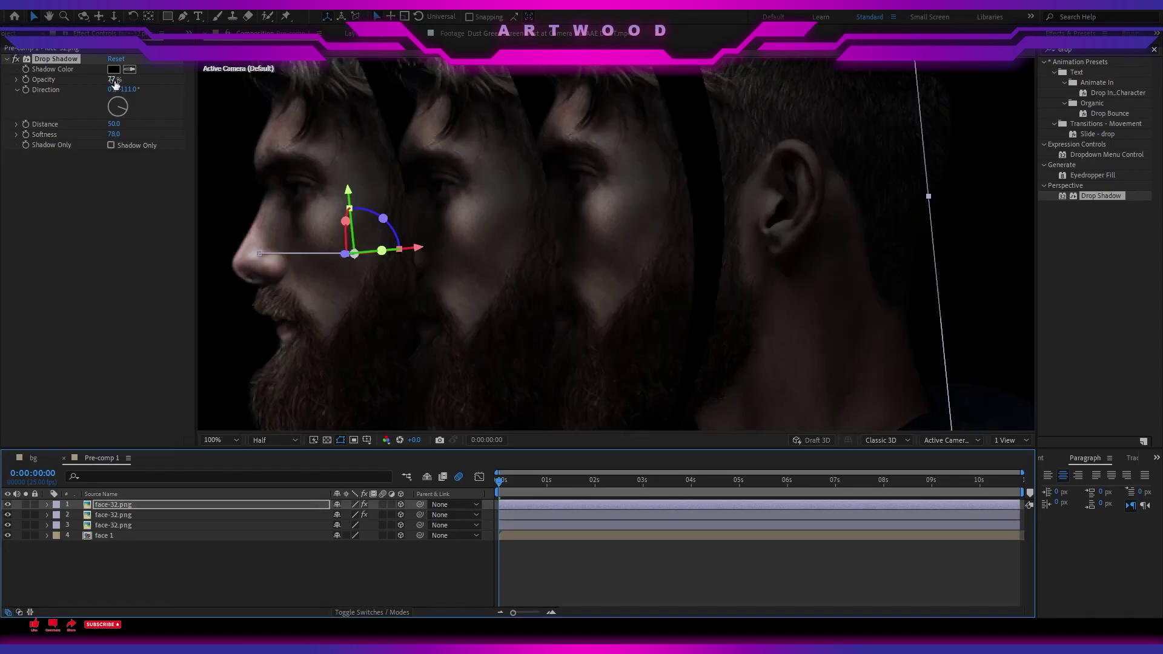
Set the Drop Shadow opacity to 50% on the first and second face layers, and preview the bg composition
left_click(113, 80)
type("50")
left_click(113, 517)
left_click(114, 80)
type("50")
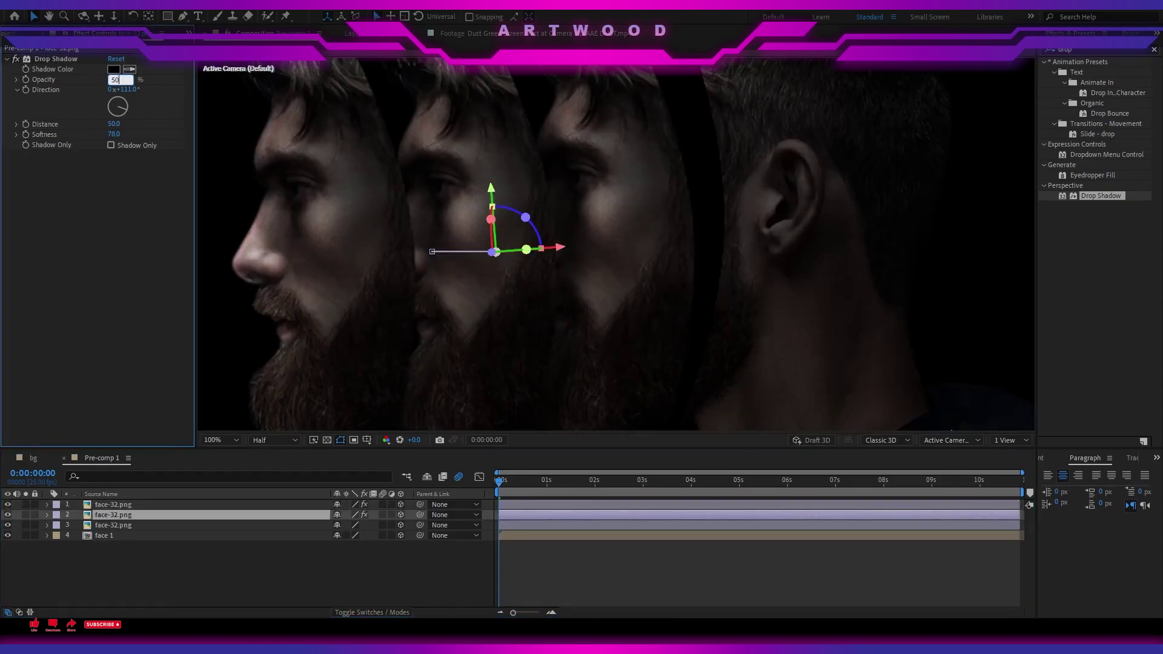
left_click(33, 458)
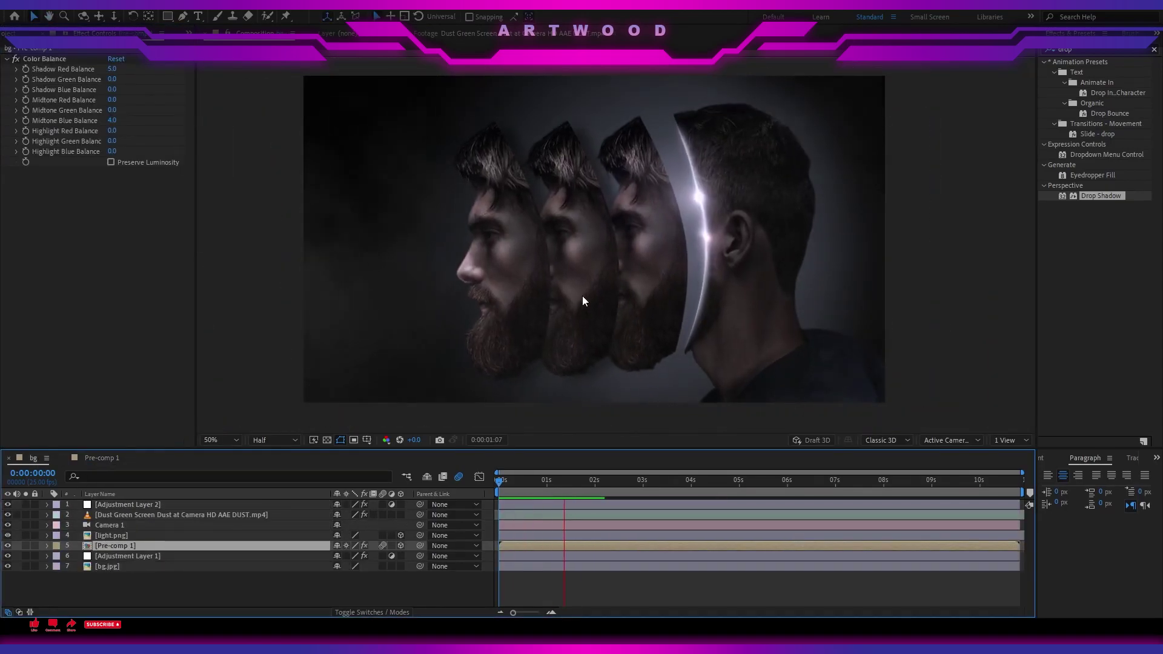
key("space")
key("space")
key("space")
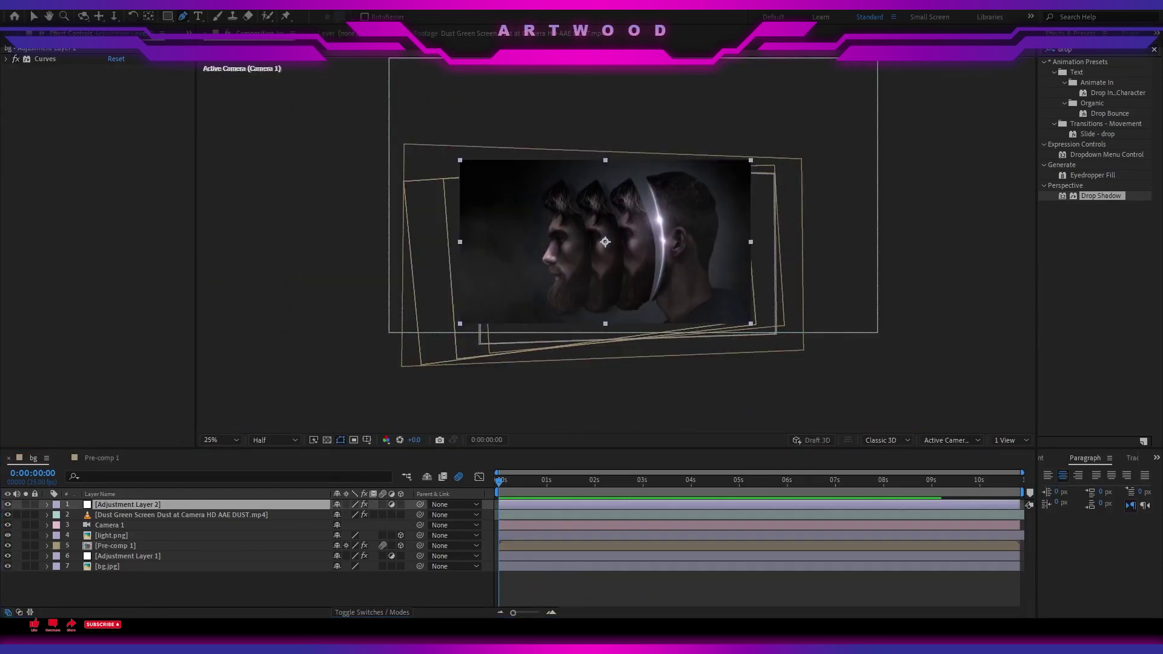
Add cinemascope-2-35-1-croplines.png as the top layer of bg and preview the composition with the crop bars
left_click(194, 589)
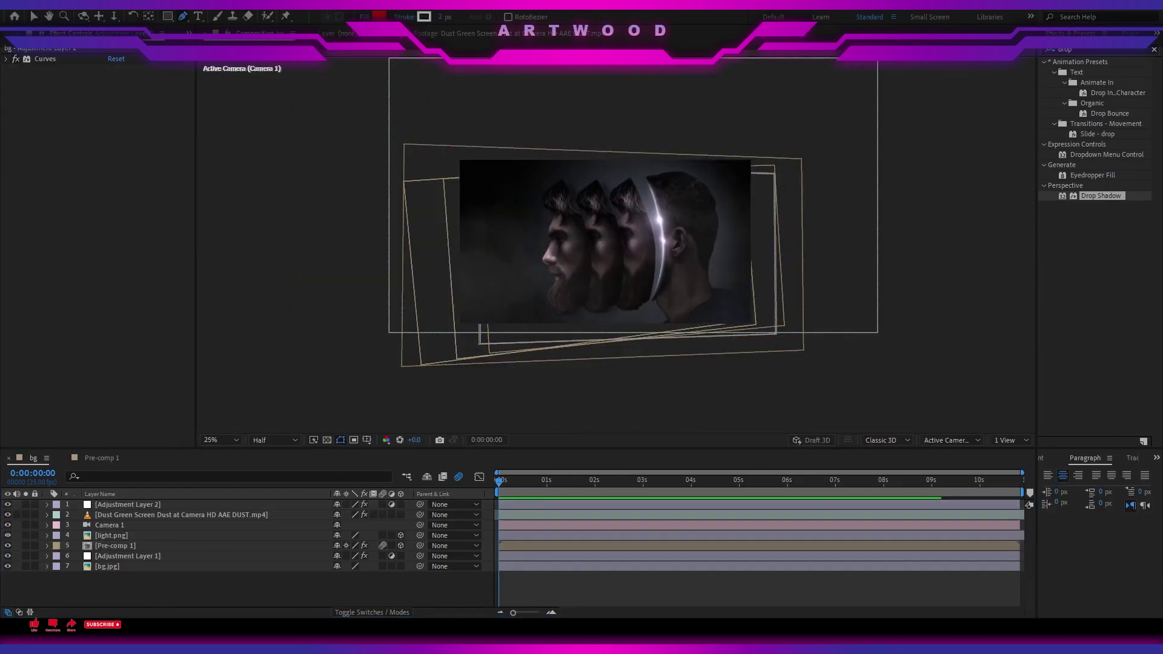
left_click_drag(194, 589, 189, 595)
left_click(499, 482)
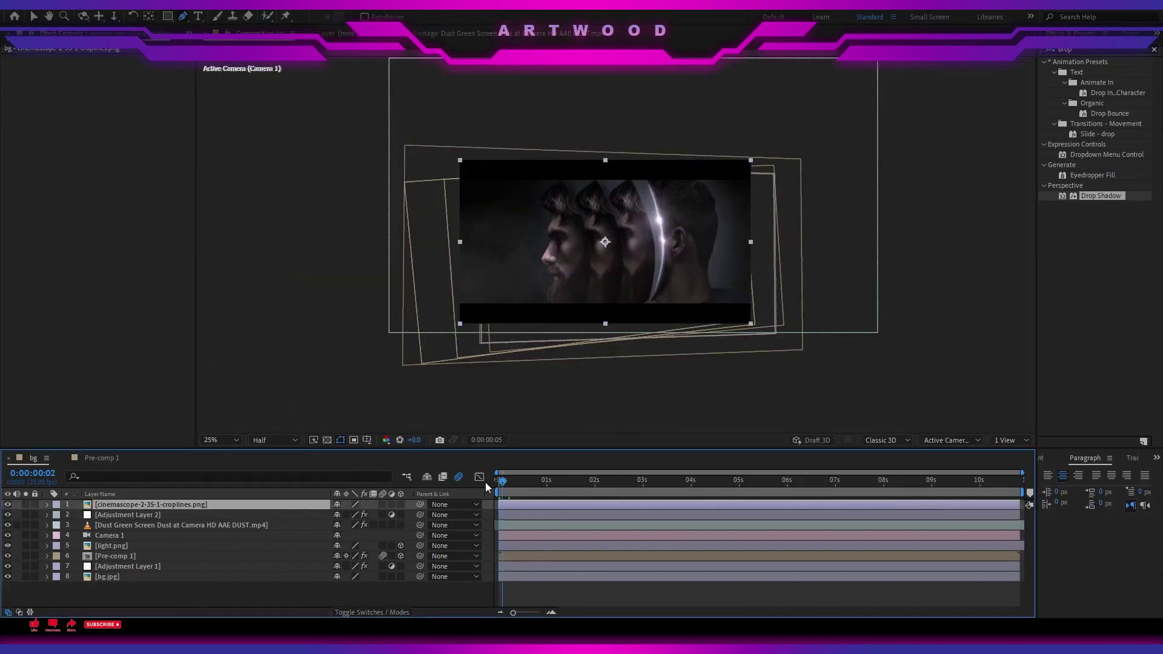
key("space")
key("space")
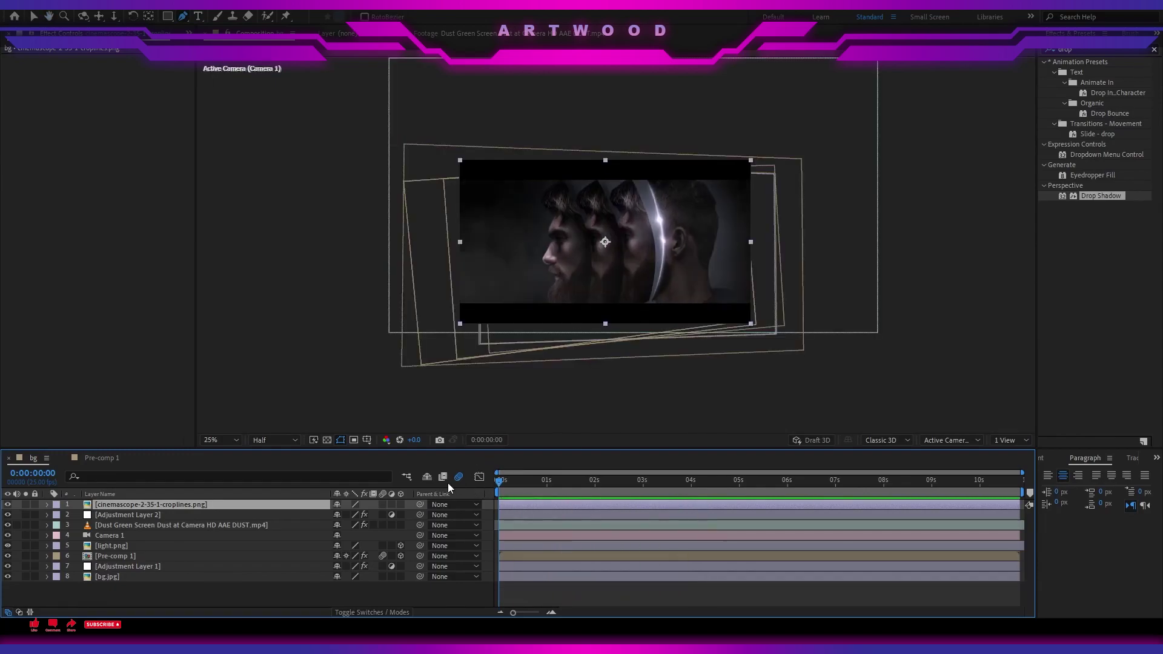
Scale the light.png and Pre-comp 1 layers down together to fit between the crop bars, and preview the motion
key("period")
left_click(104, 556)
left_click(105, 545, "ctrl")
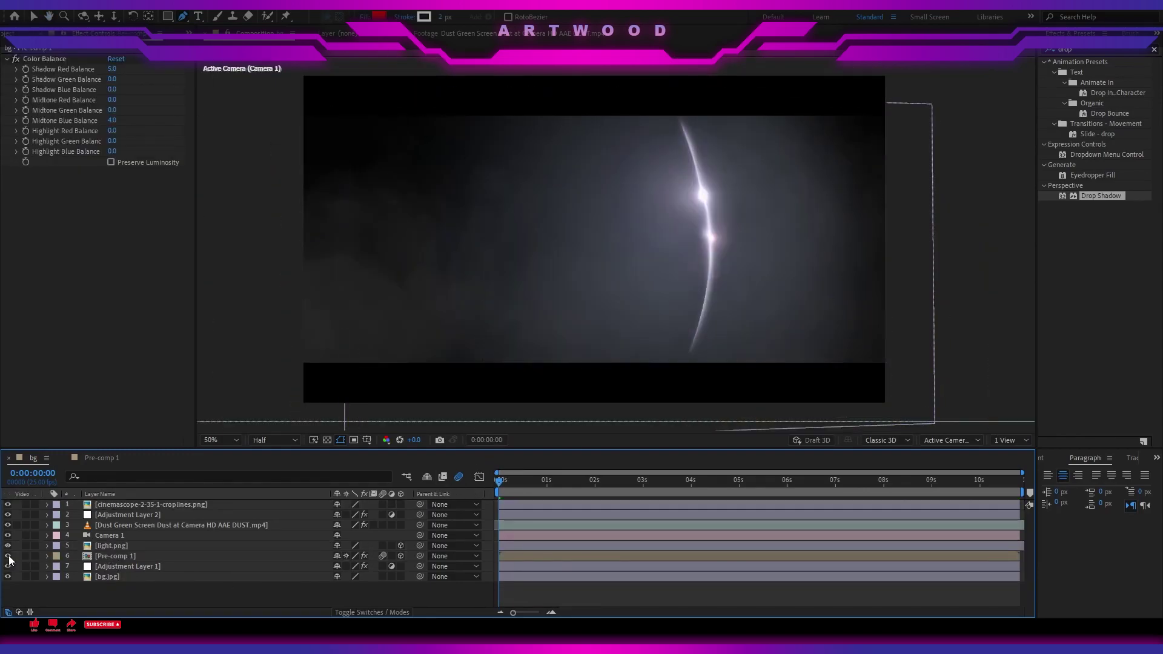
key("s")
key("space")
key("space")
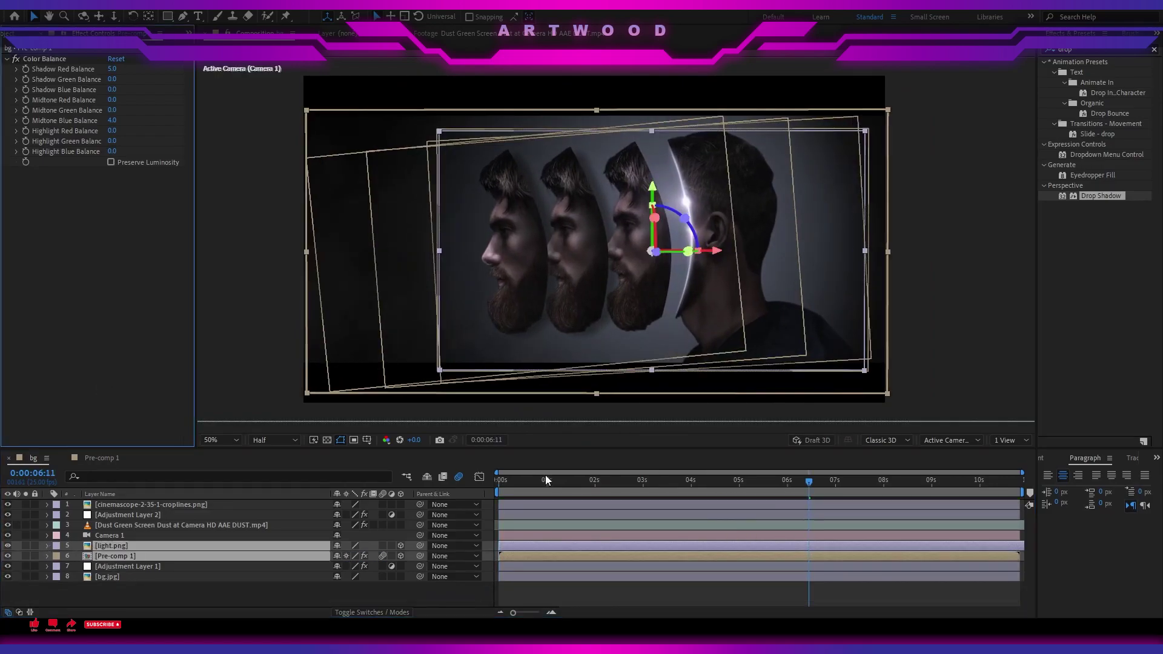
Reset Curves 2 on Adjustment Layer 2, lift the RGB tones with a third Curves effect and preview
left_click(119, 71)
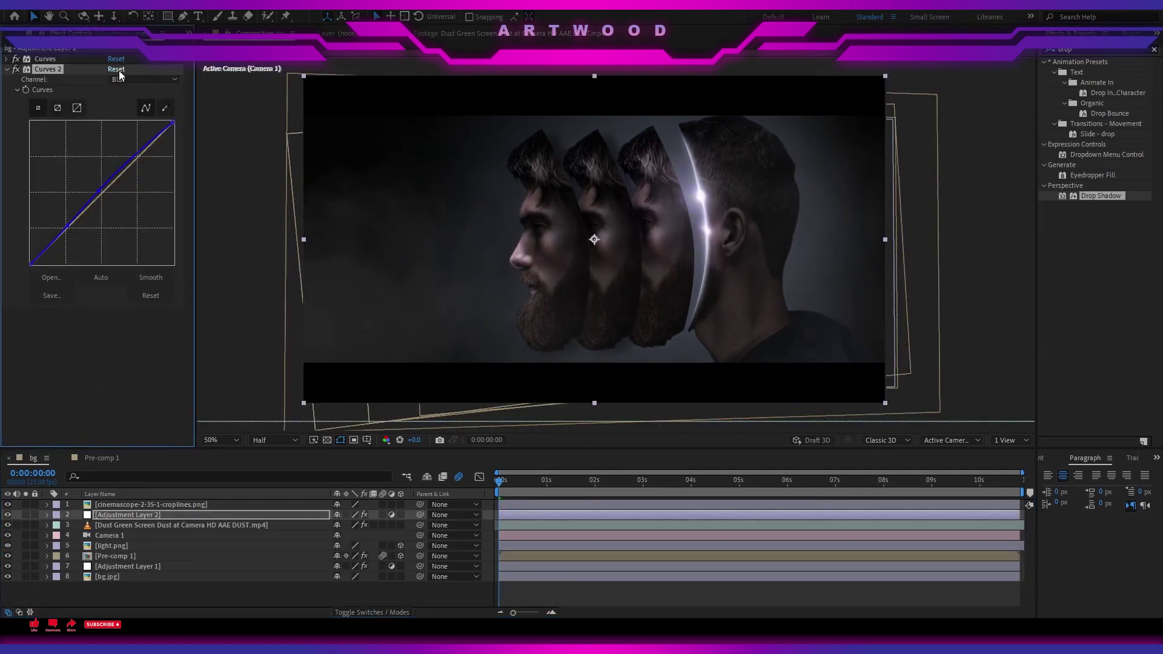
left_click(118, 70)
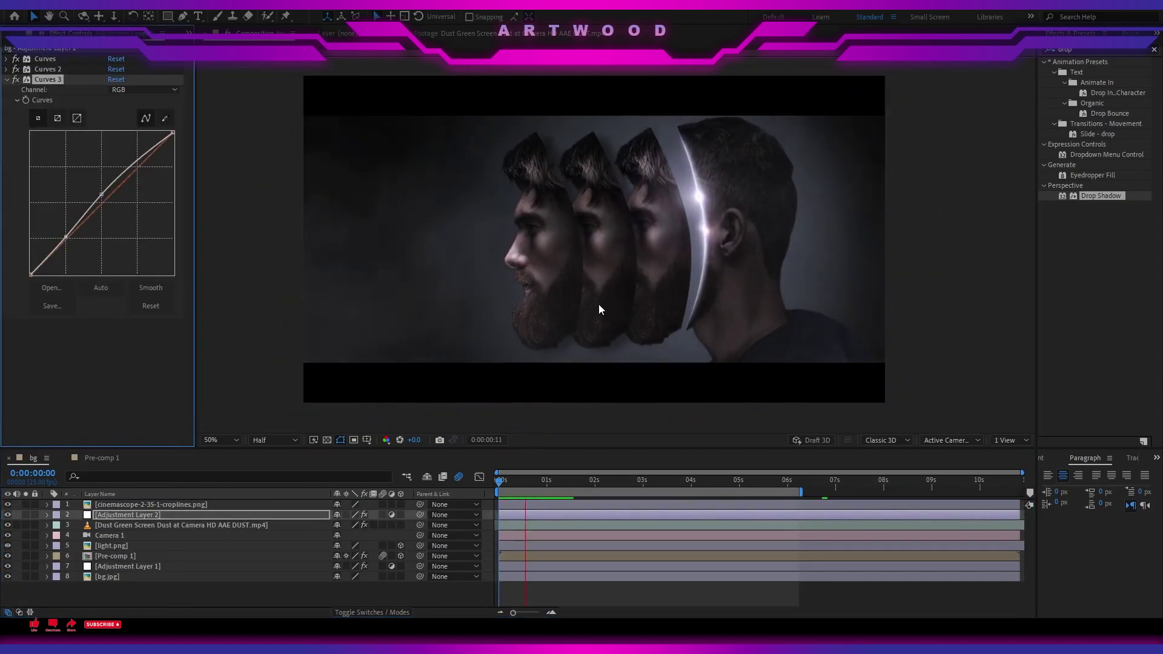
key("space")
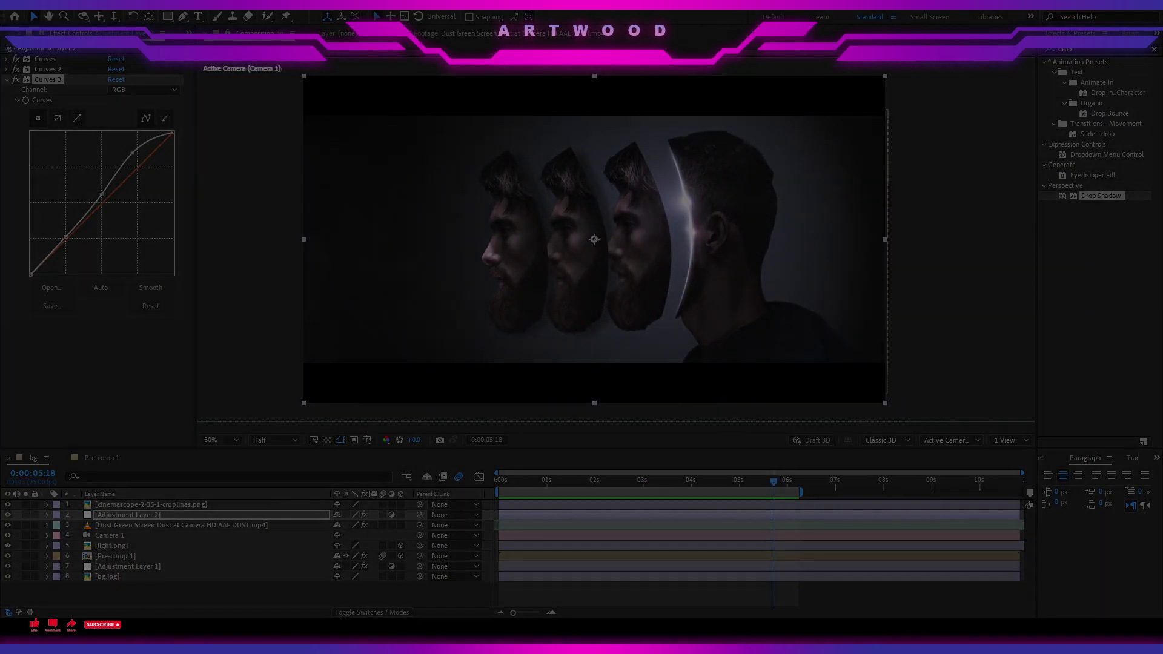